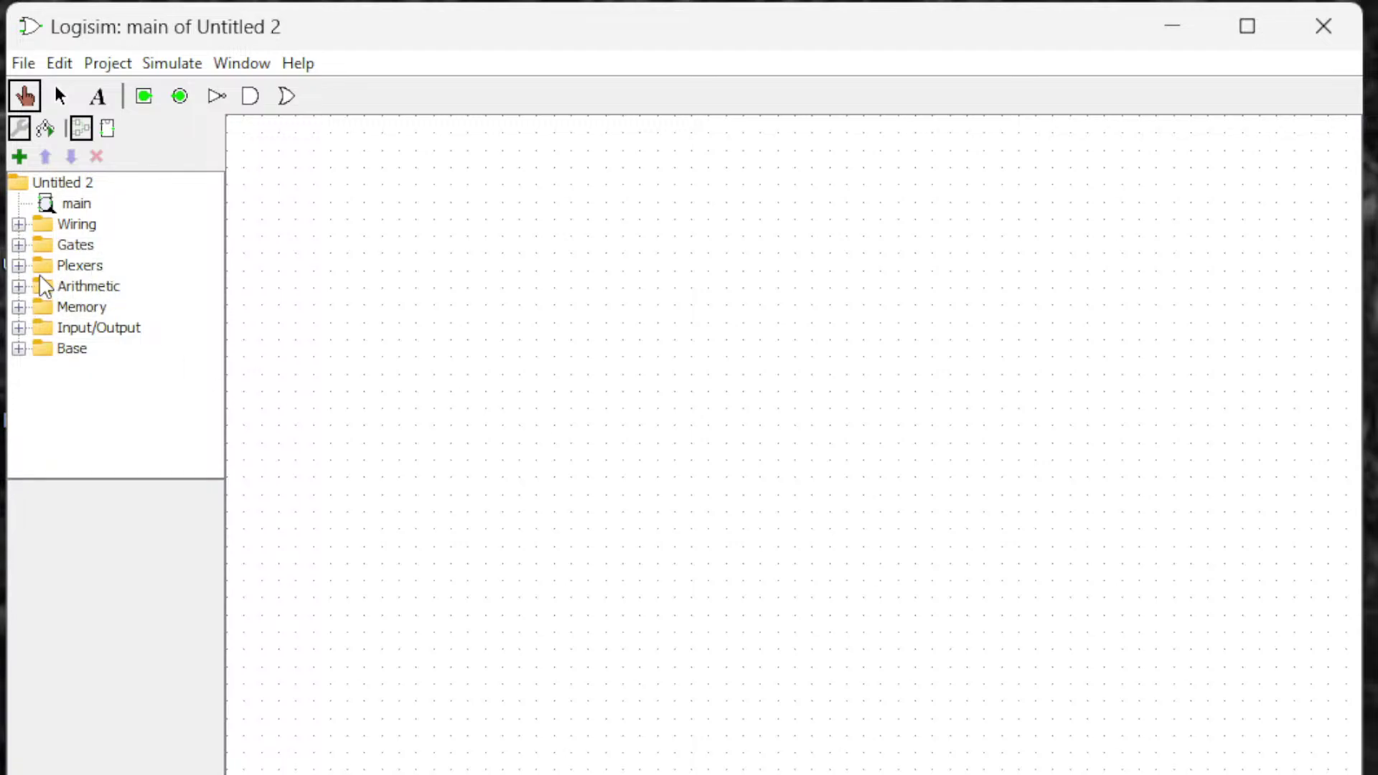
Place a ROM from the Memory library near the top of the circuit.
click(19, 308)
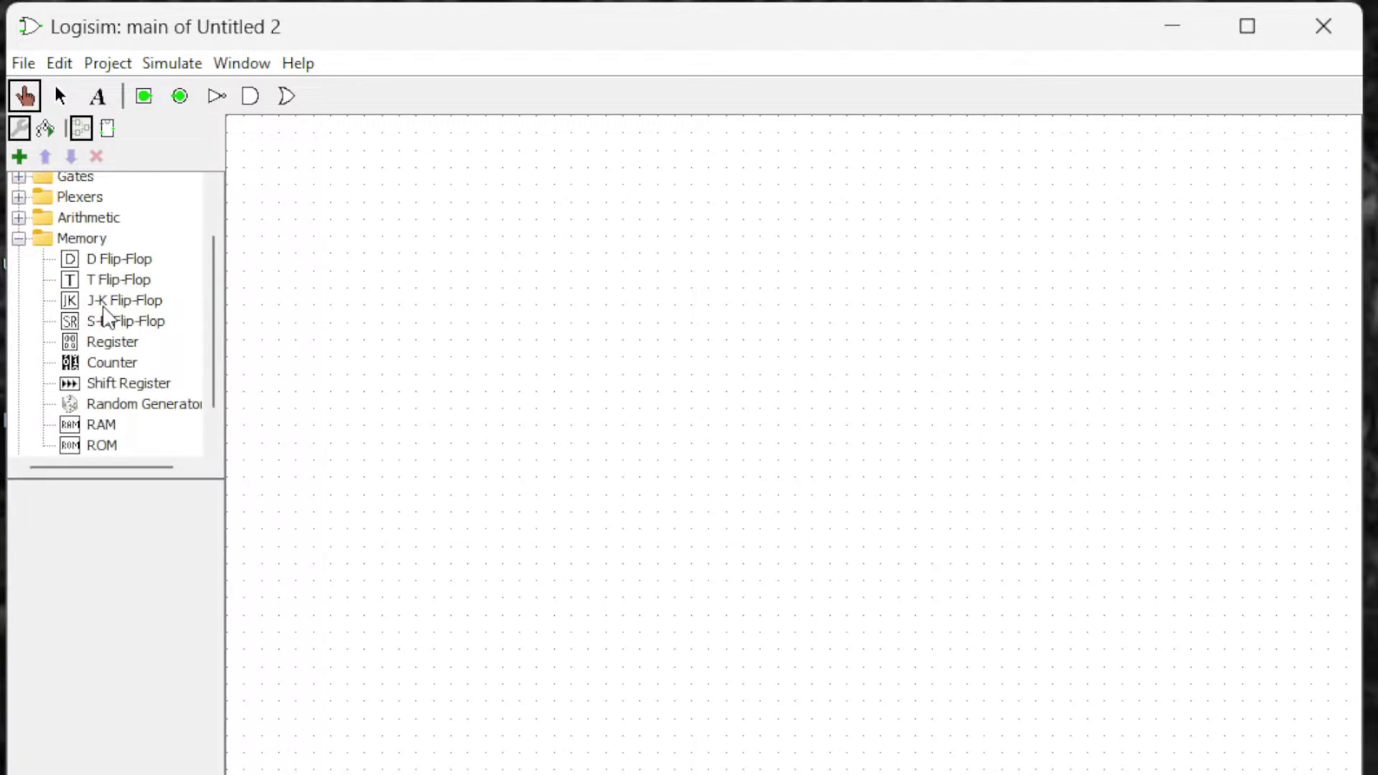
click(108, 446)
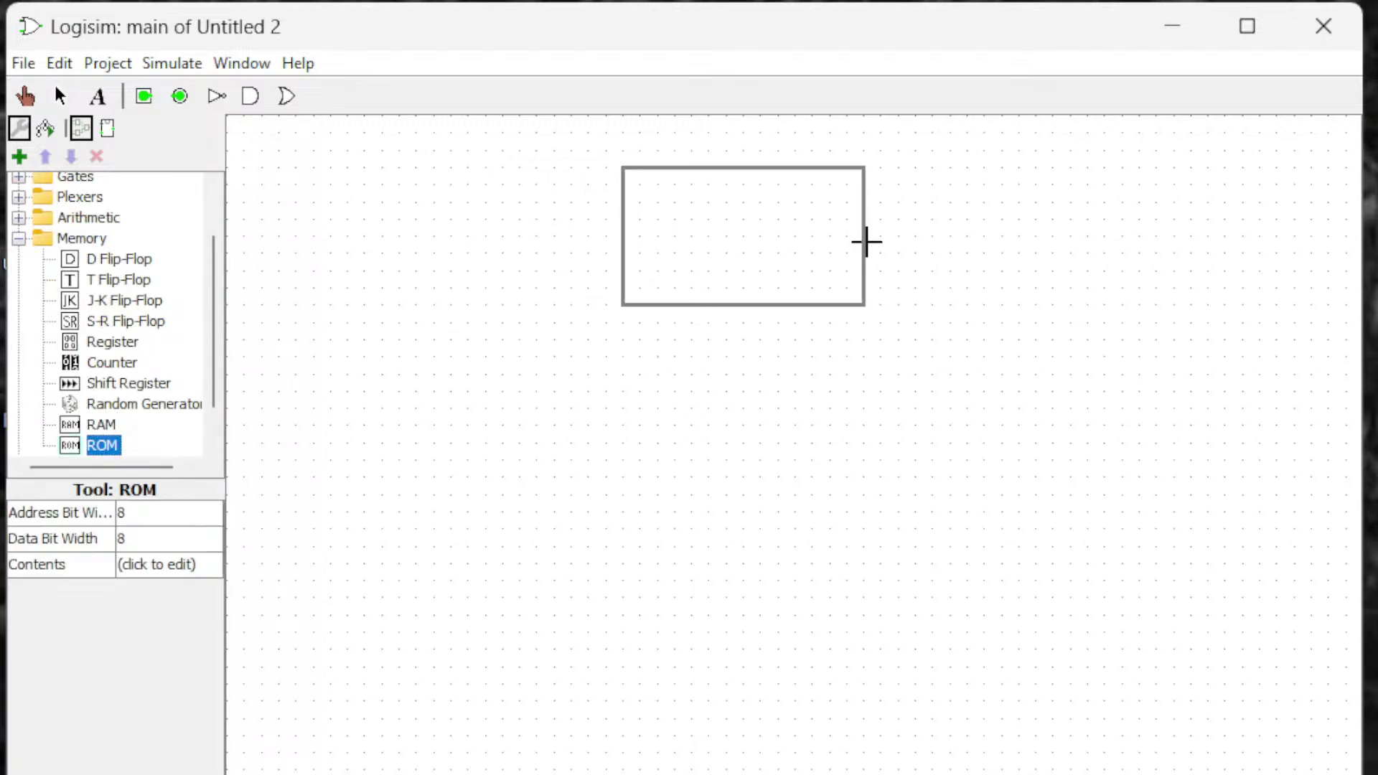
click(842, 238)
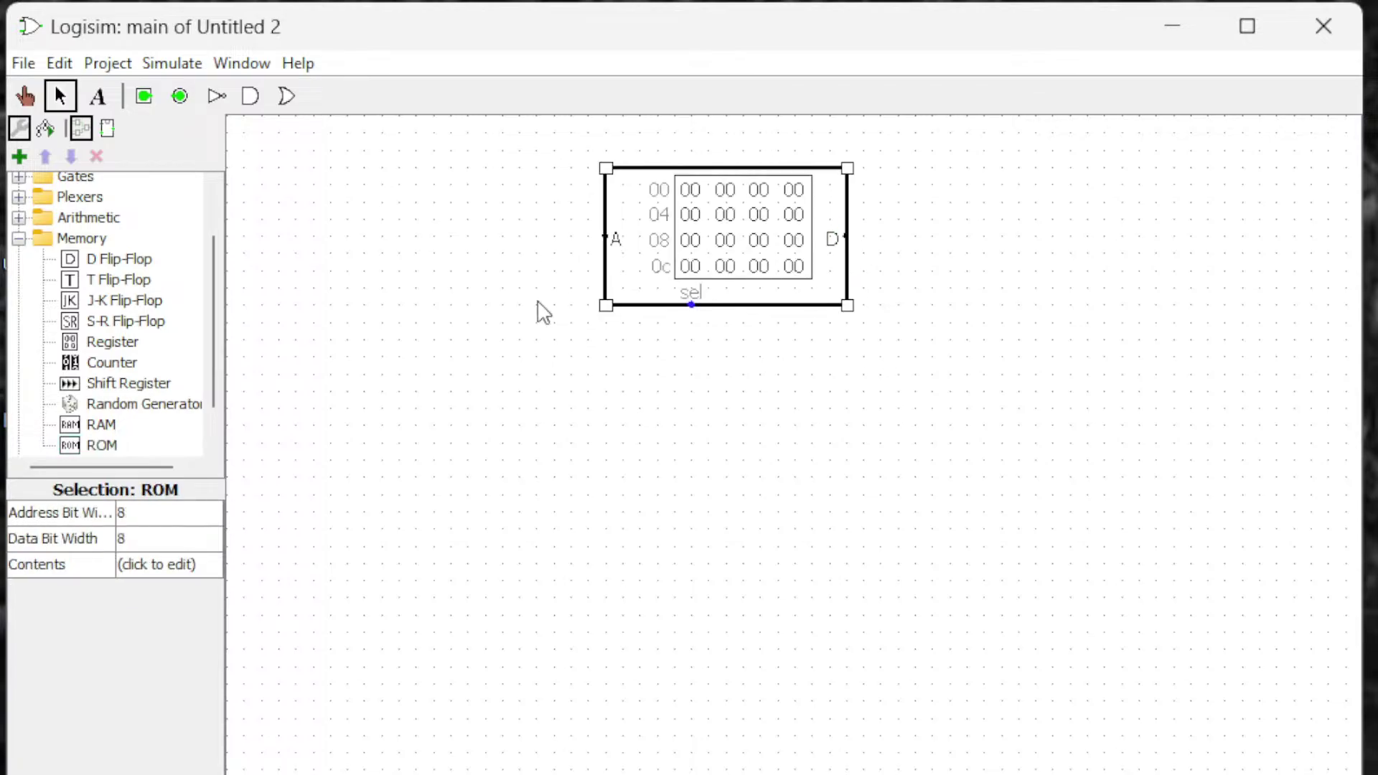
Set the ROM's address bit width and data bit width both to 4.
click(159, 513)
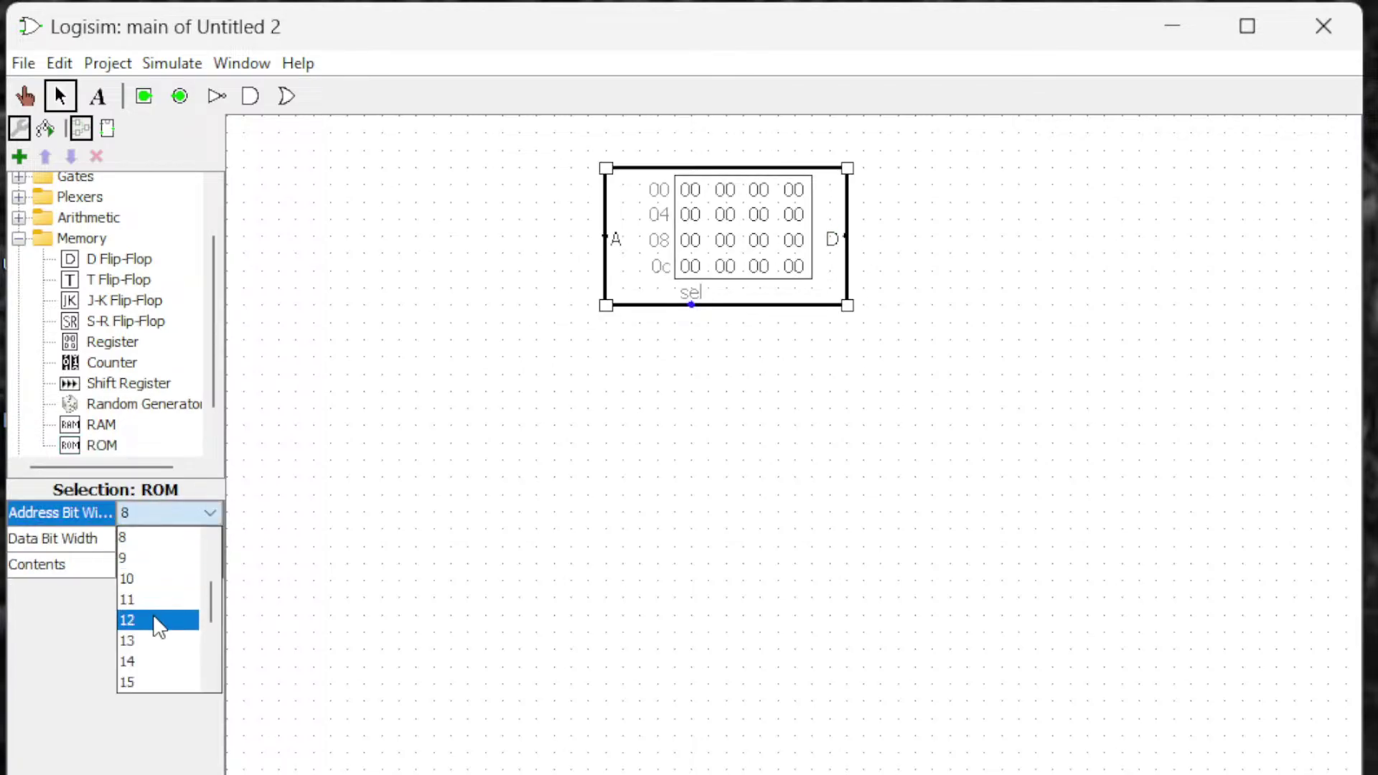
drag(208, 600, 208, 569)
click(173, 587)
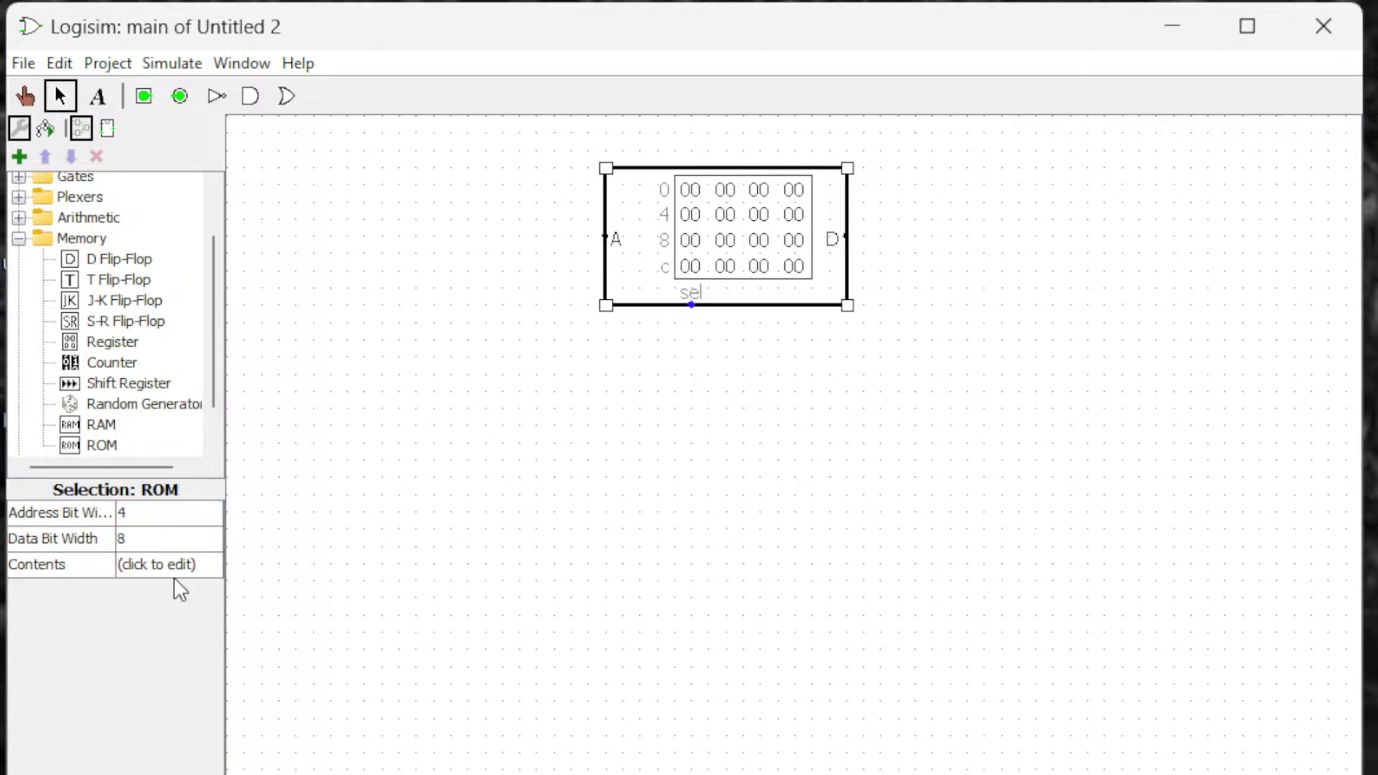
click(172, 539)
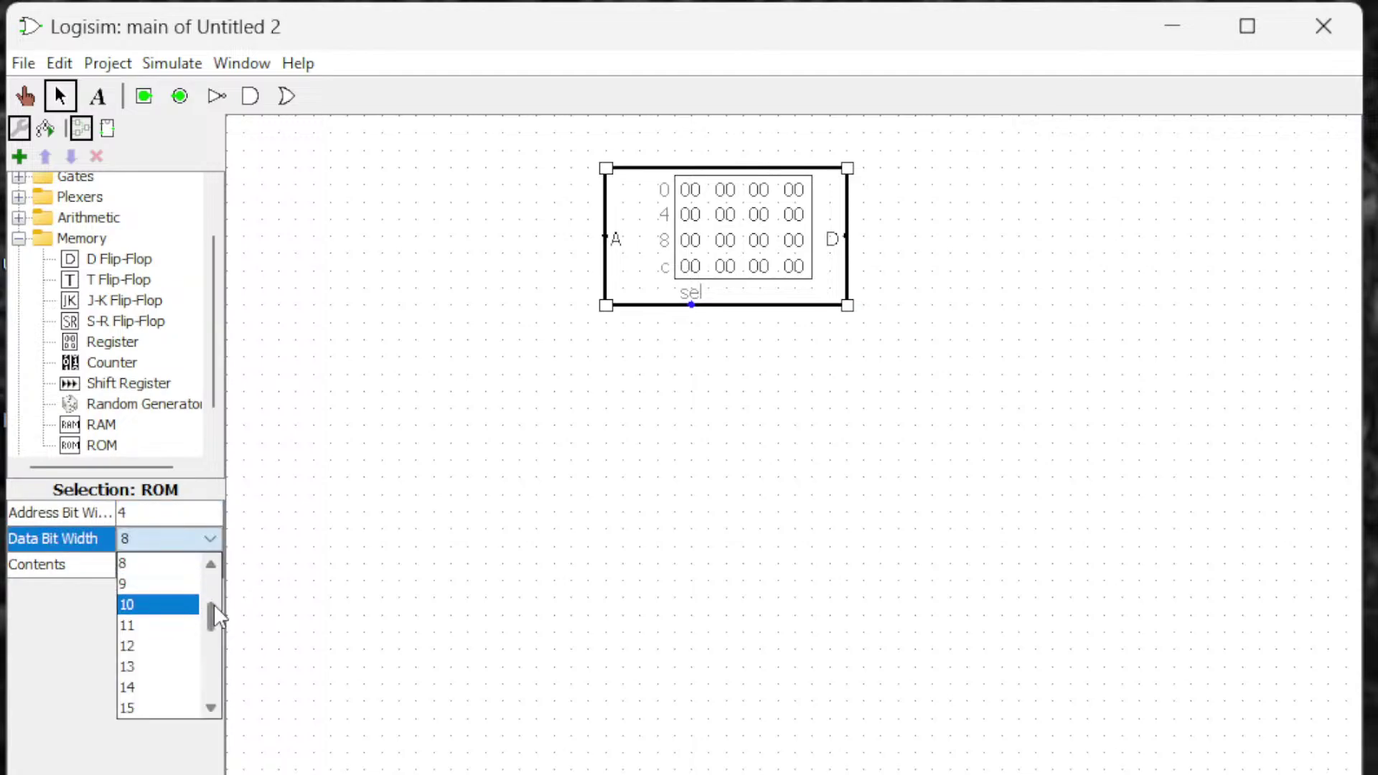
scroll(210, 603, up, 3)
click(179, 626)
click(407, 530)
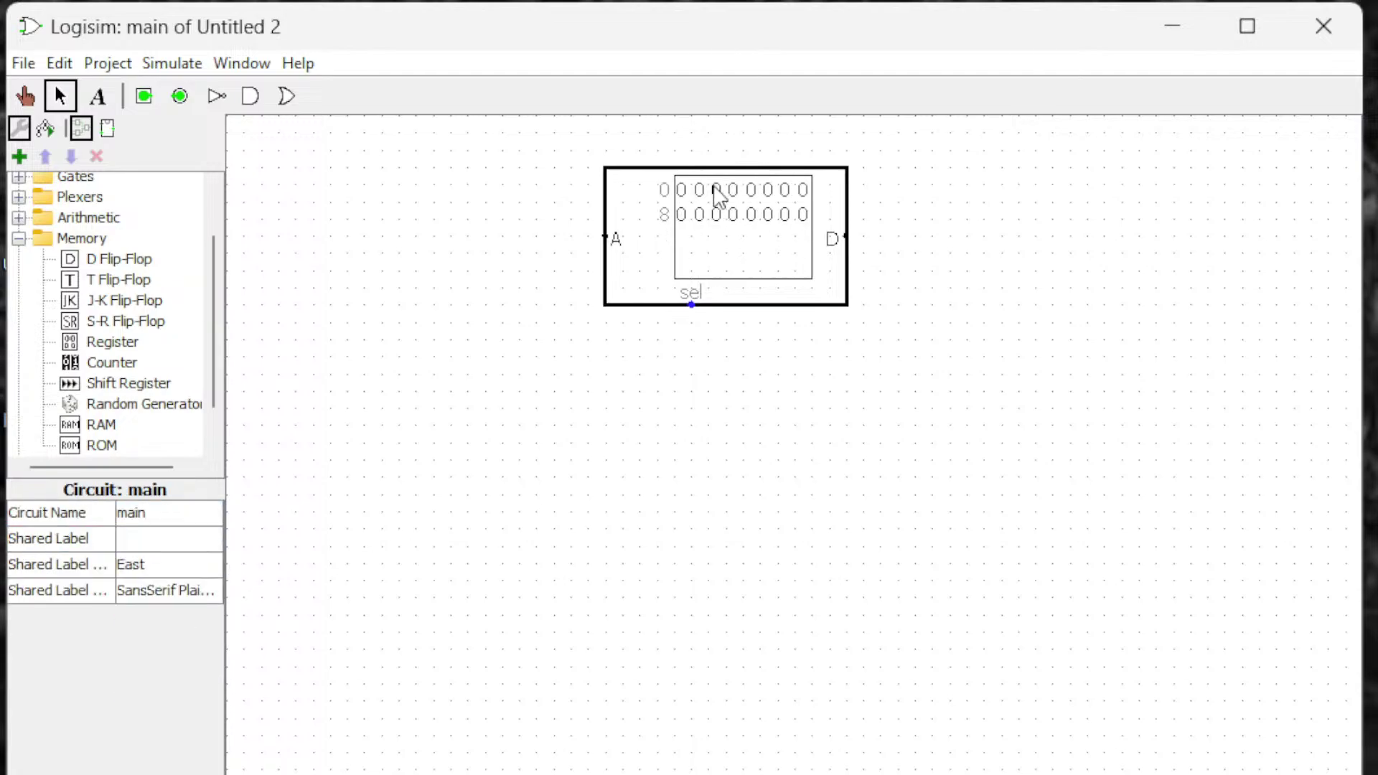
click(701, 271)
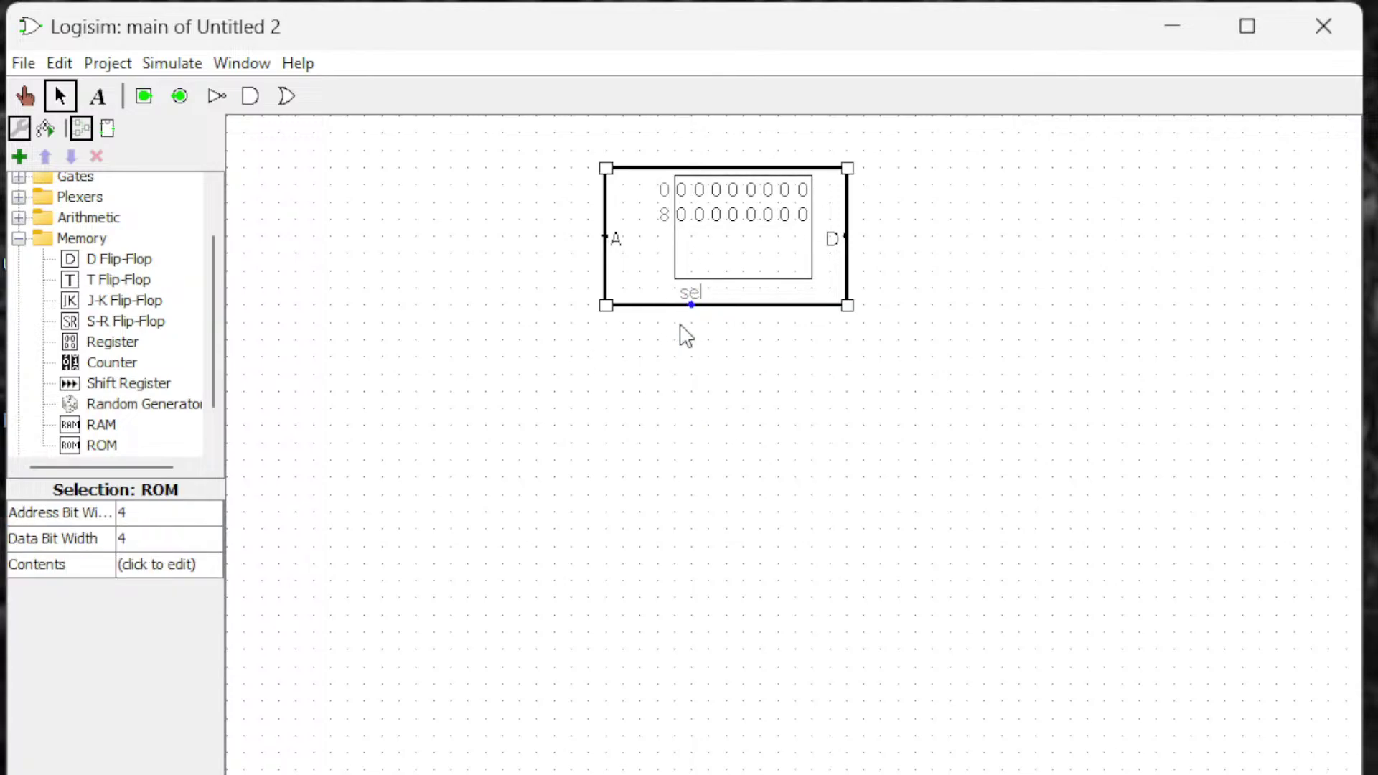
Place a Random Generator below-left of the ROM and wire its output to the ROM address input.
click(168, 404)
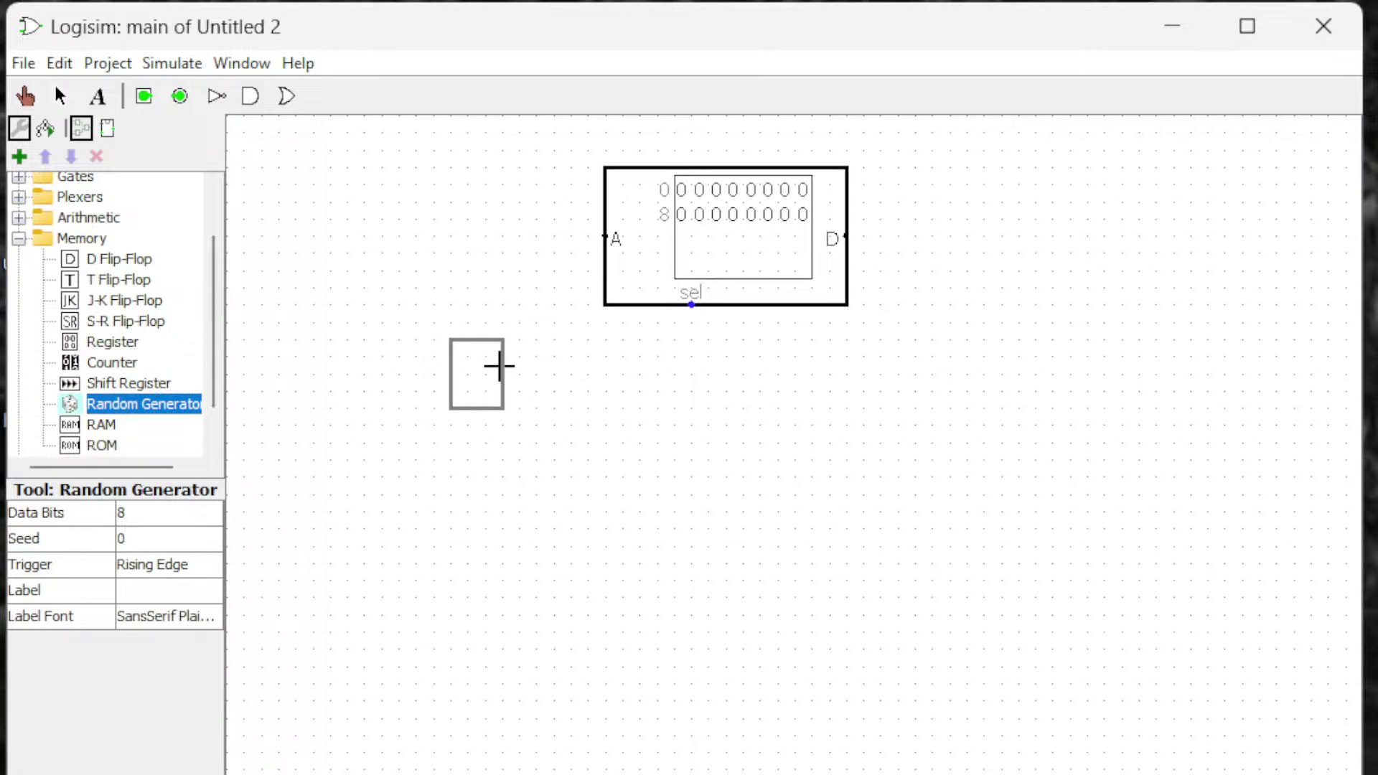
click(502, 356)
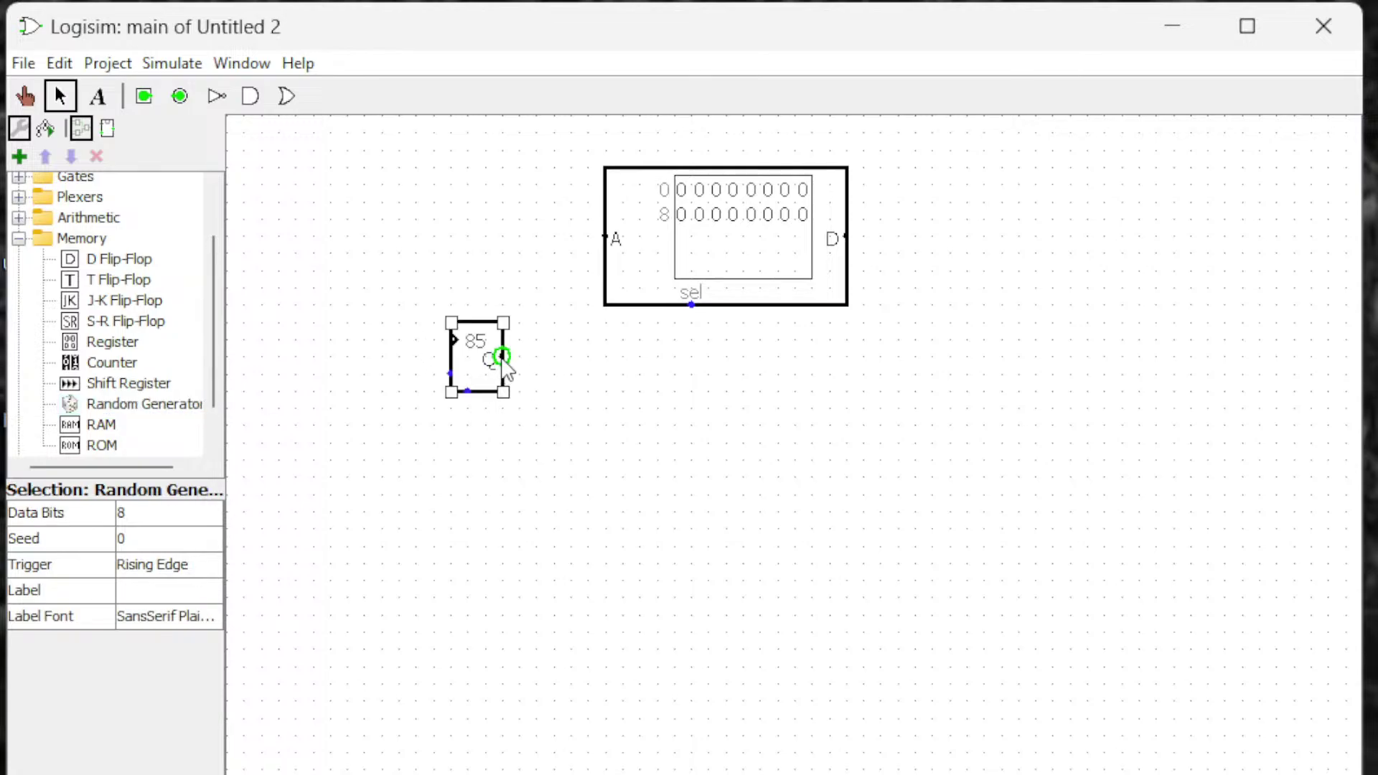
drag(502, 357, 605, 235)
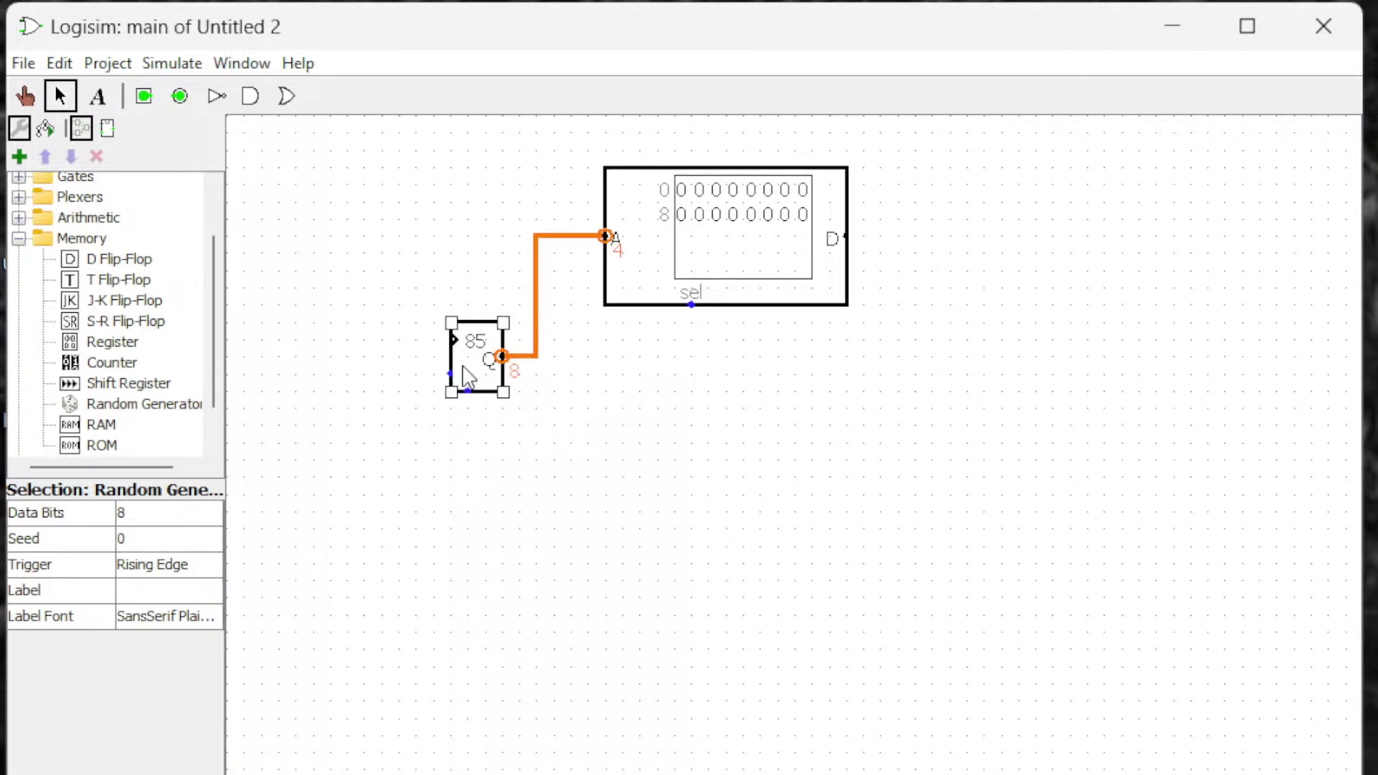
Set the random generator's data bits to 4.
click(139, 518)
drag(208, 583, 211, 549)
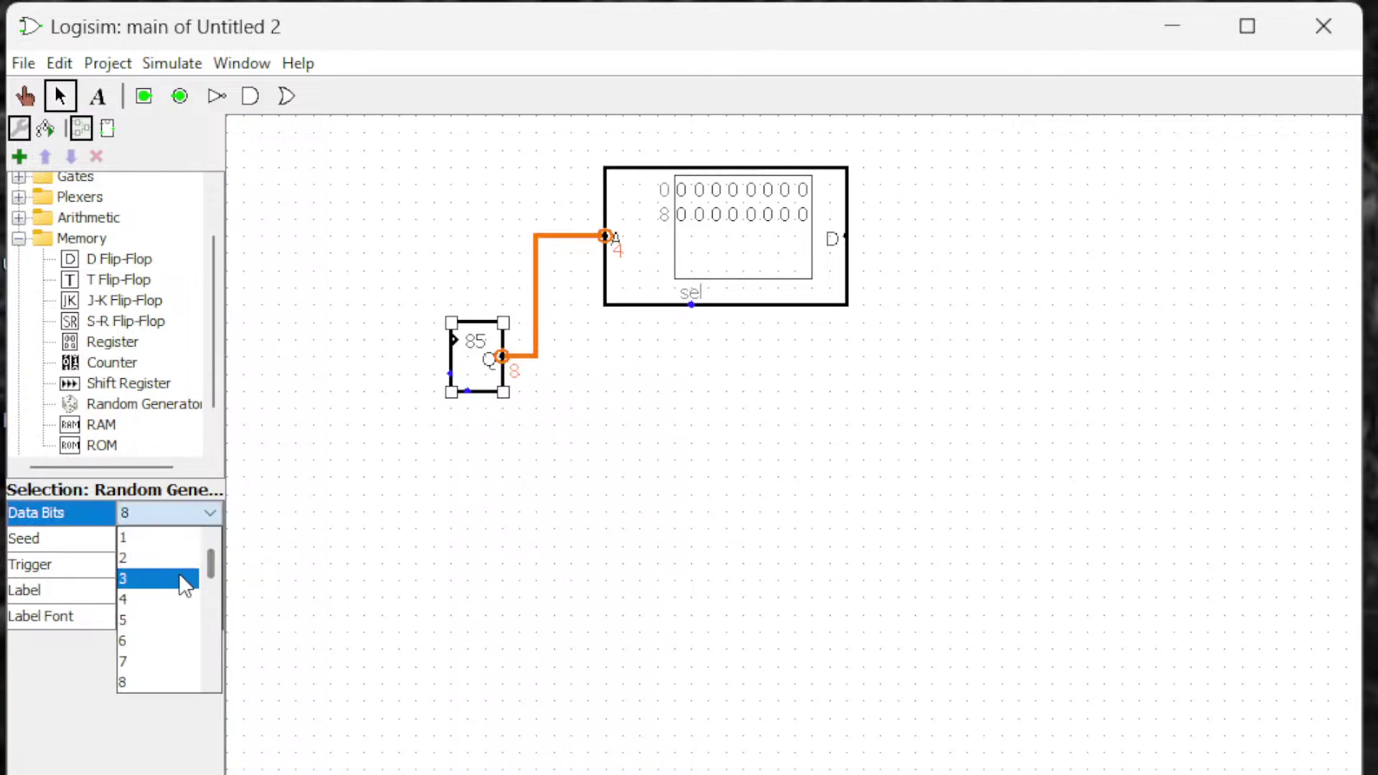
click(175, 599)
click(373, 632)
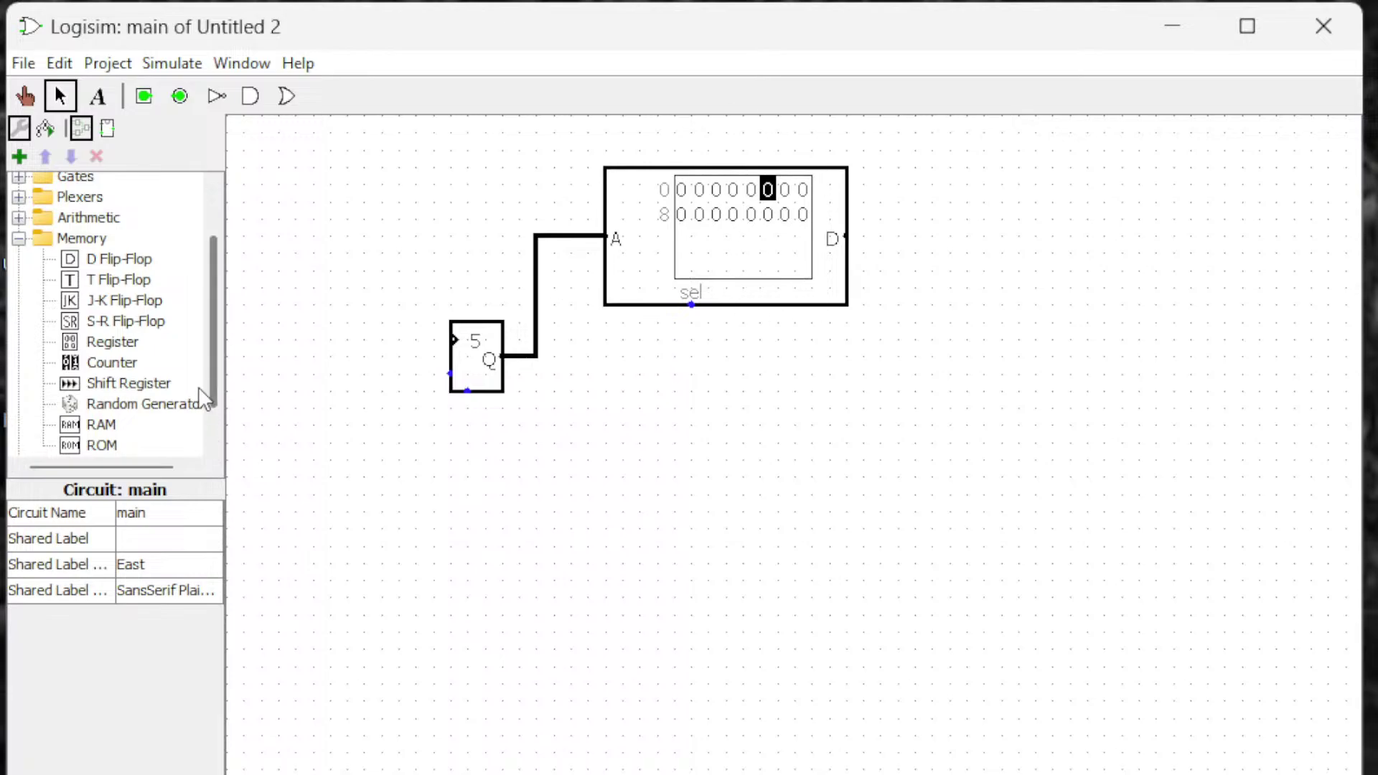
scroll(211, 372, down, 1)
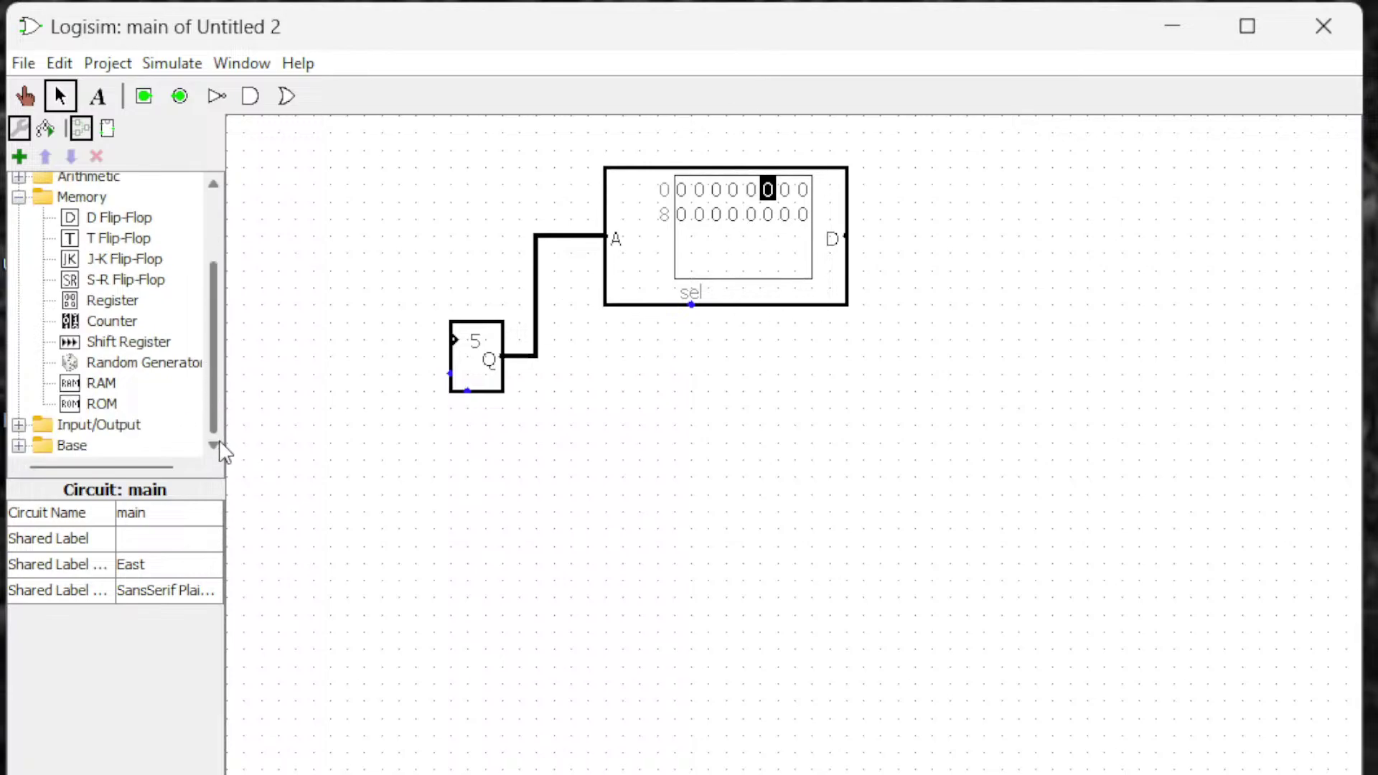
Place a TTY display below and to the right of the ROM.
click(18, 424)
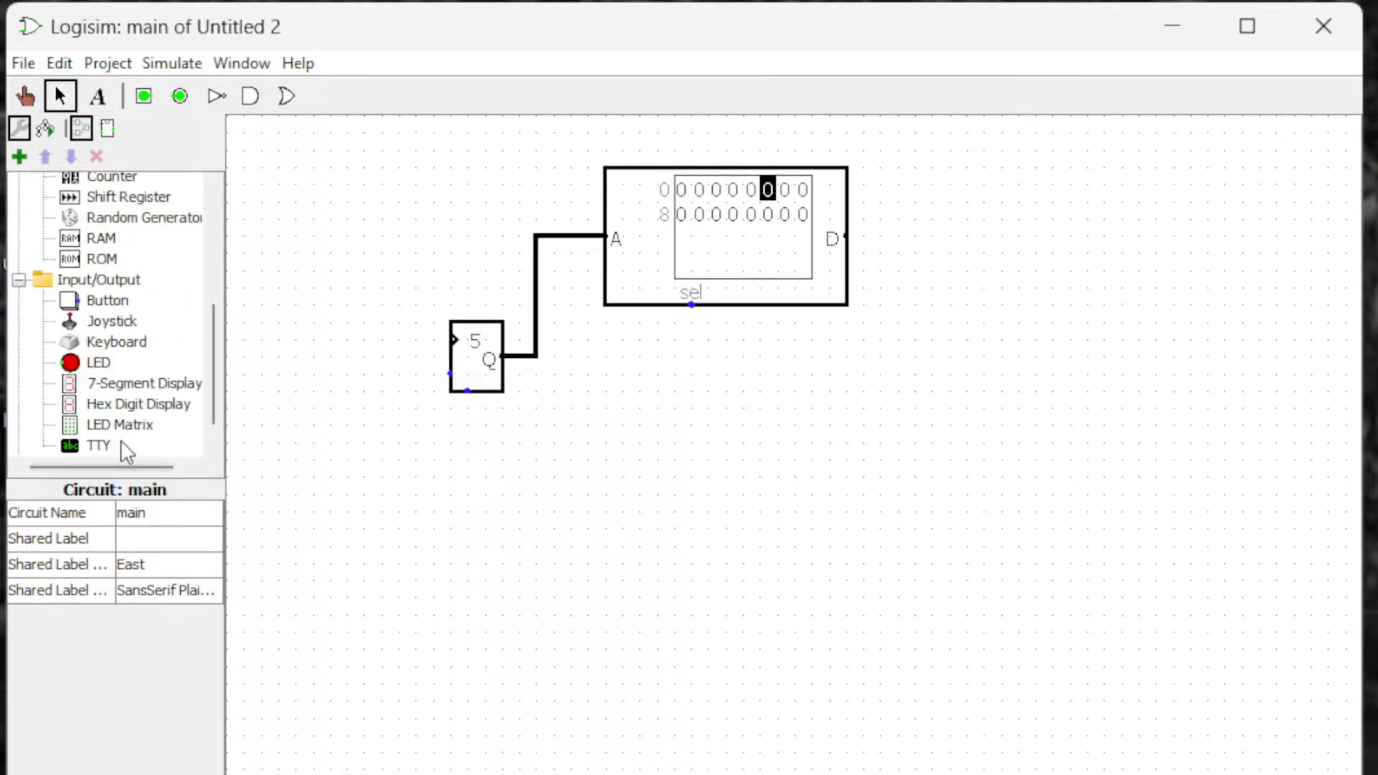
click(98, 446)
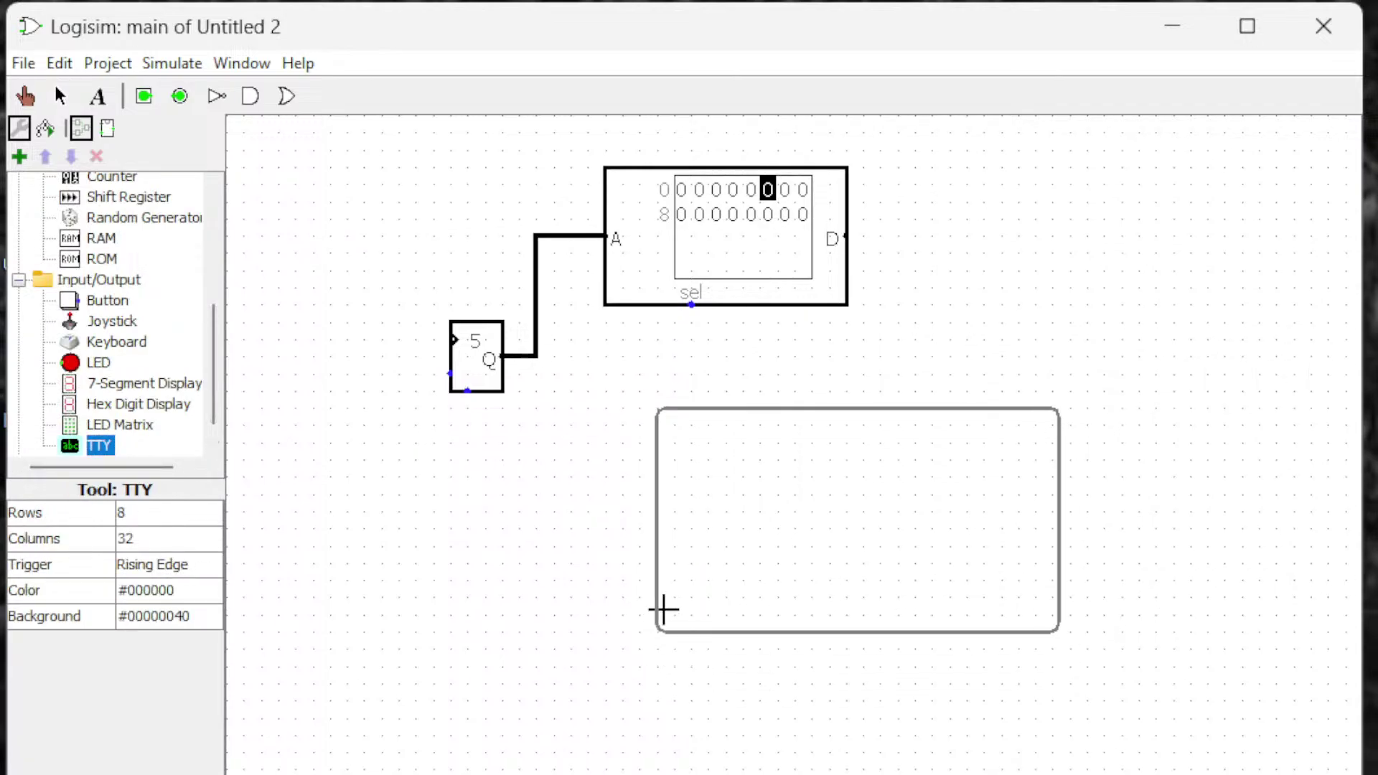
click(692, 615)
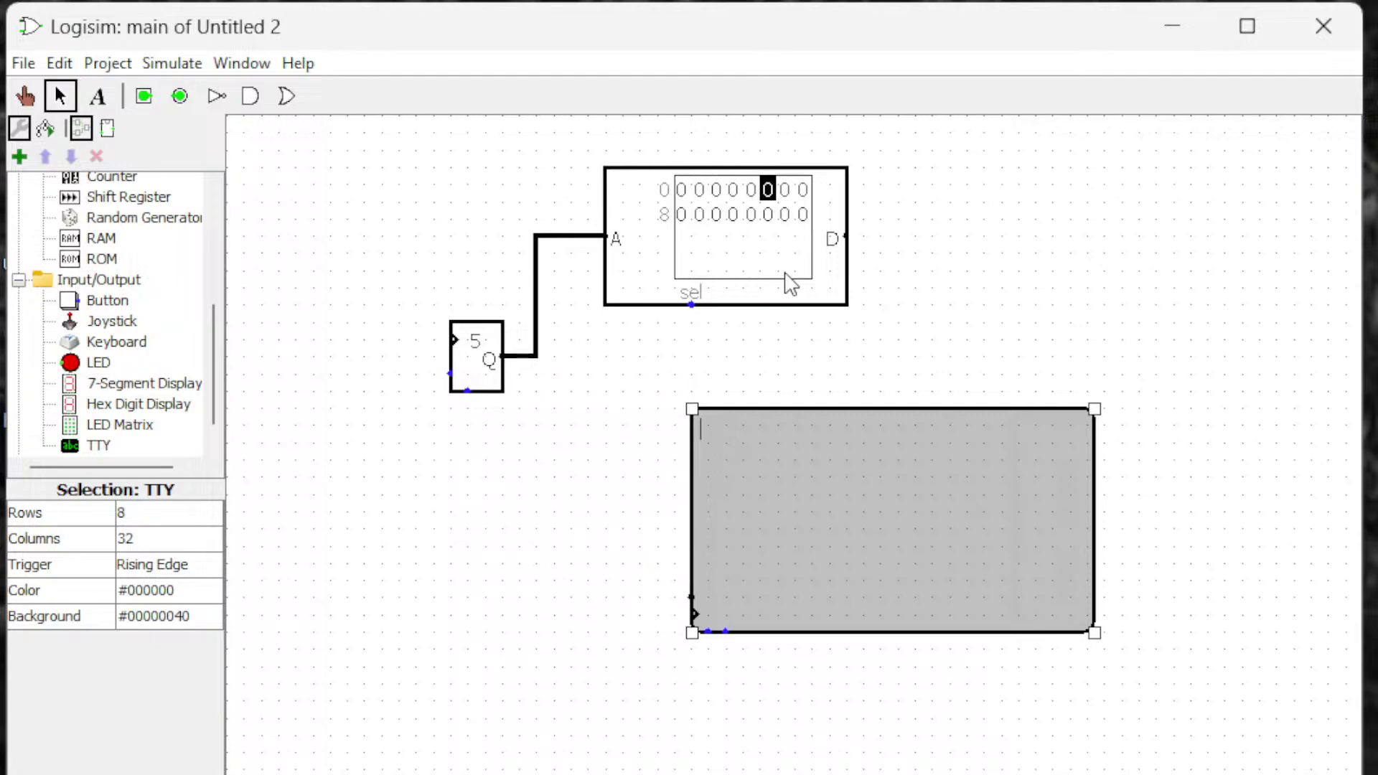
Shift the TTY display slightly further to the right.
click(739, 255)
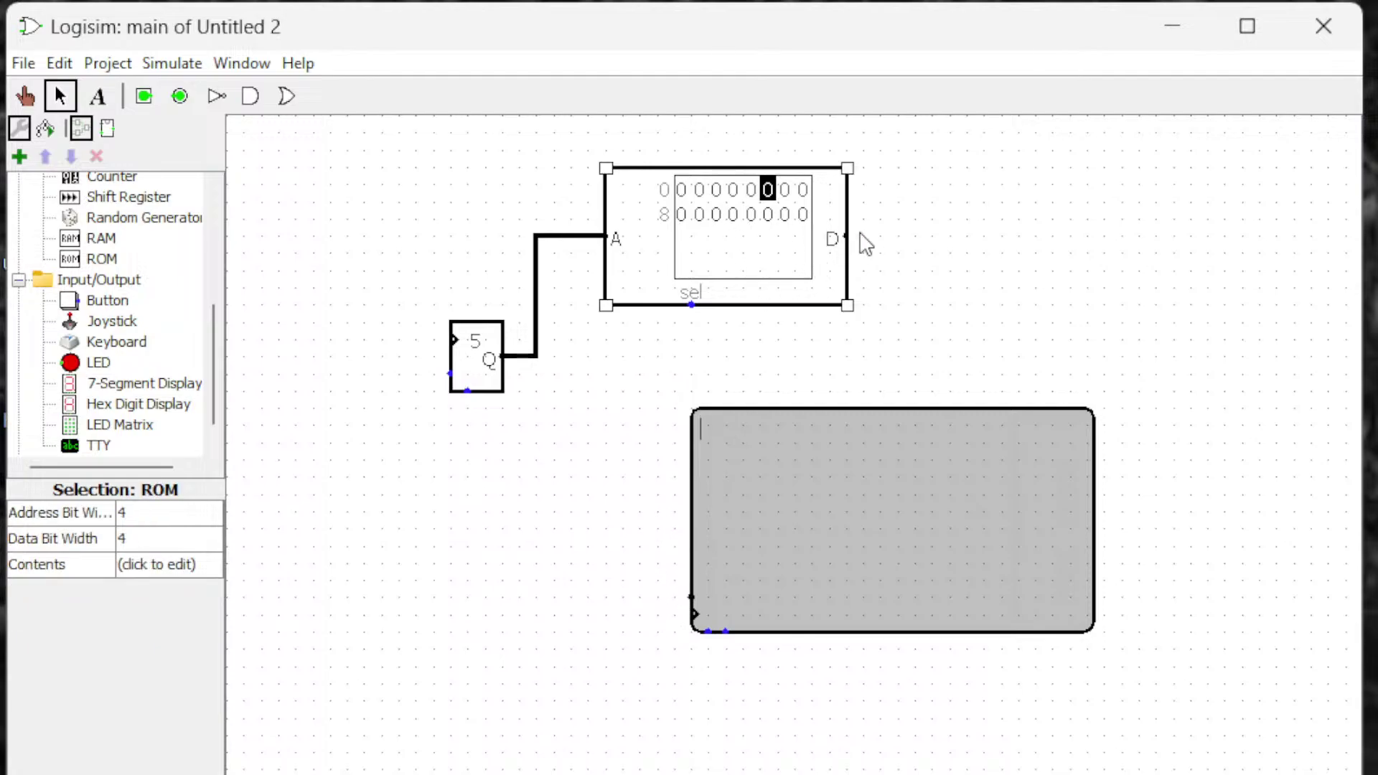
click(1001, 201)
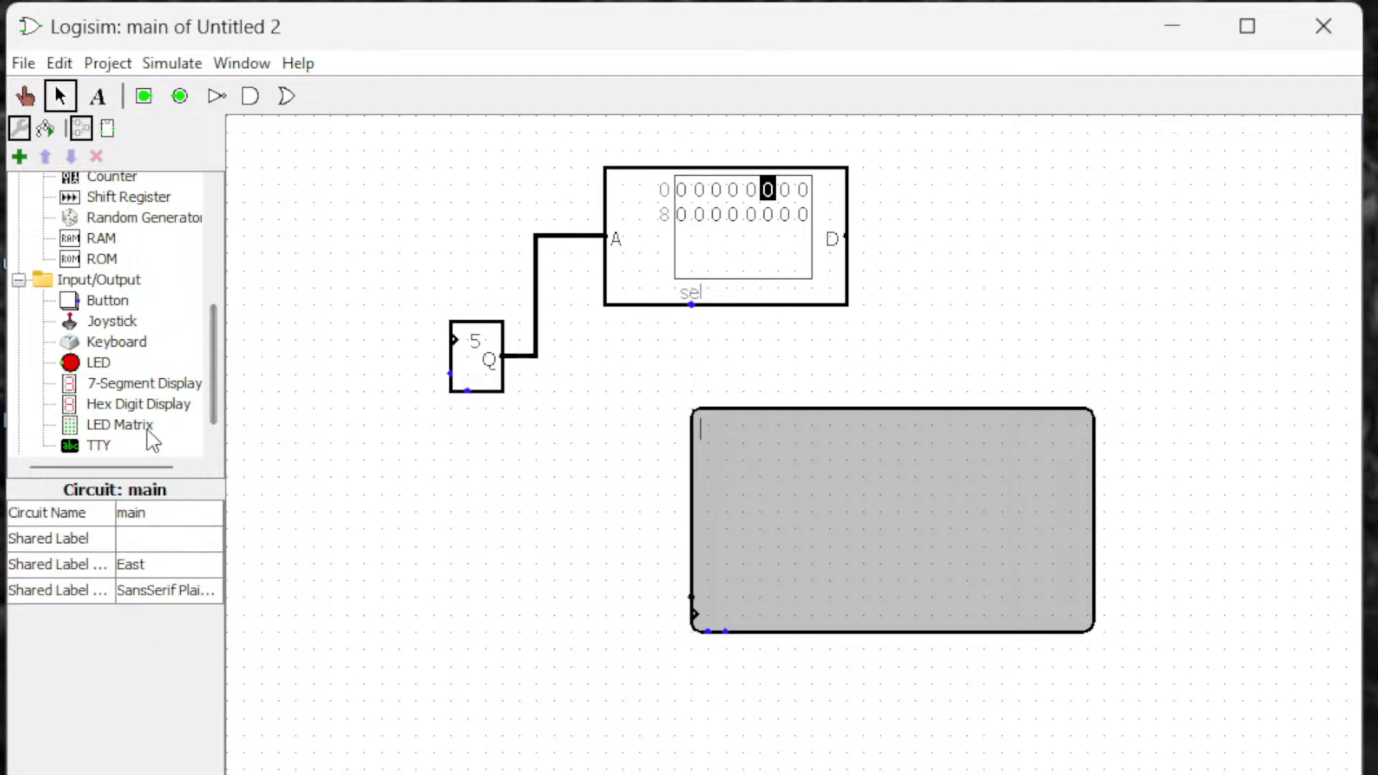
drag(779, 488, 796, 486)
click(884, 487)
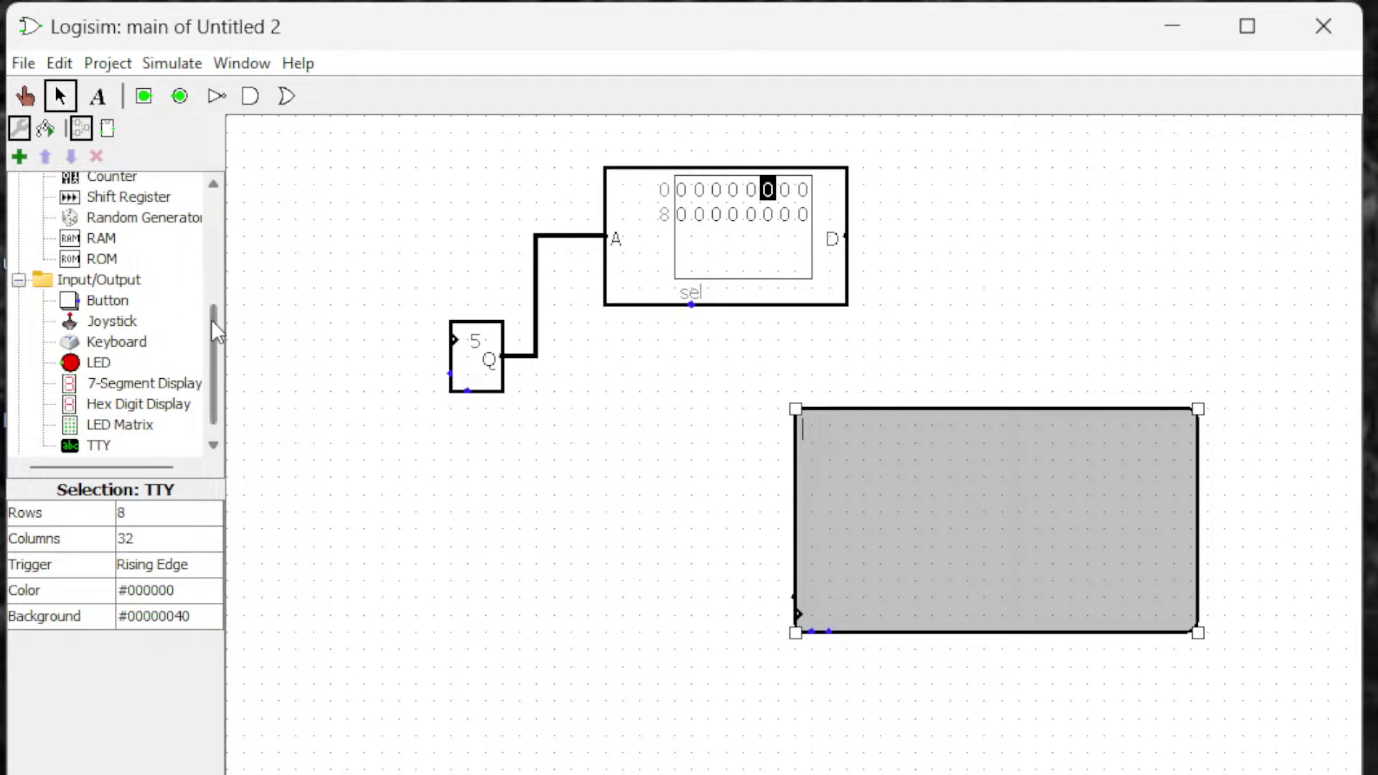
drag(213, 330, 222, 225)
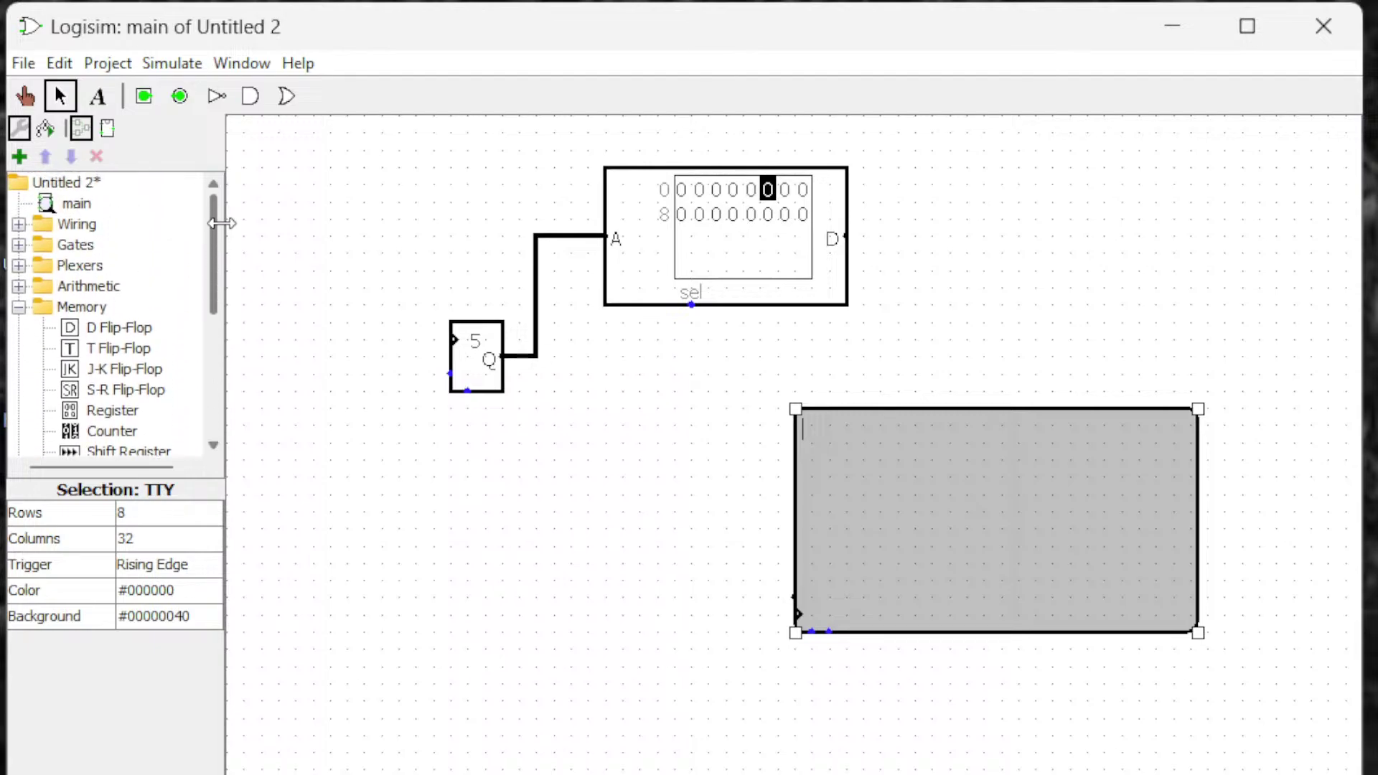
Place a 4-to-7-bit extender left of the TTY and wire the ROM's data output into it.
click(18, 224)
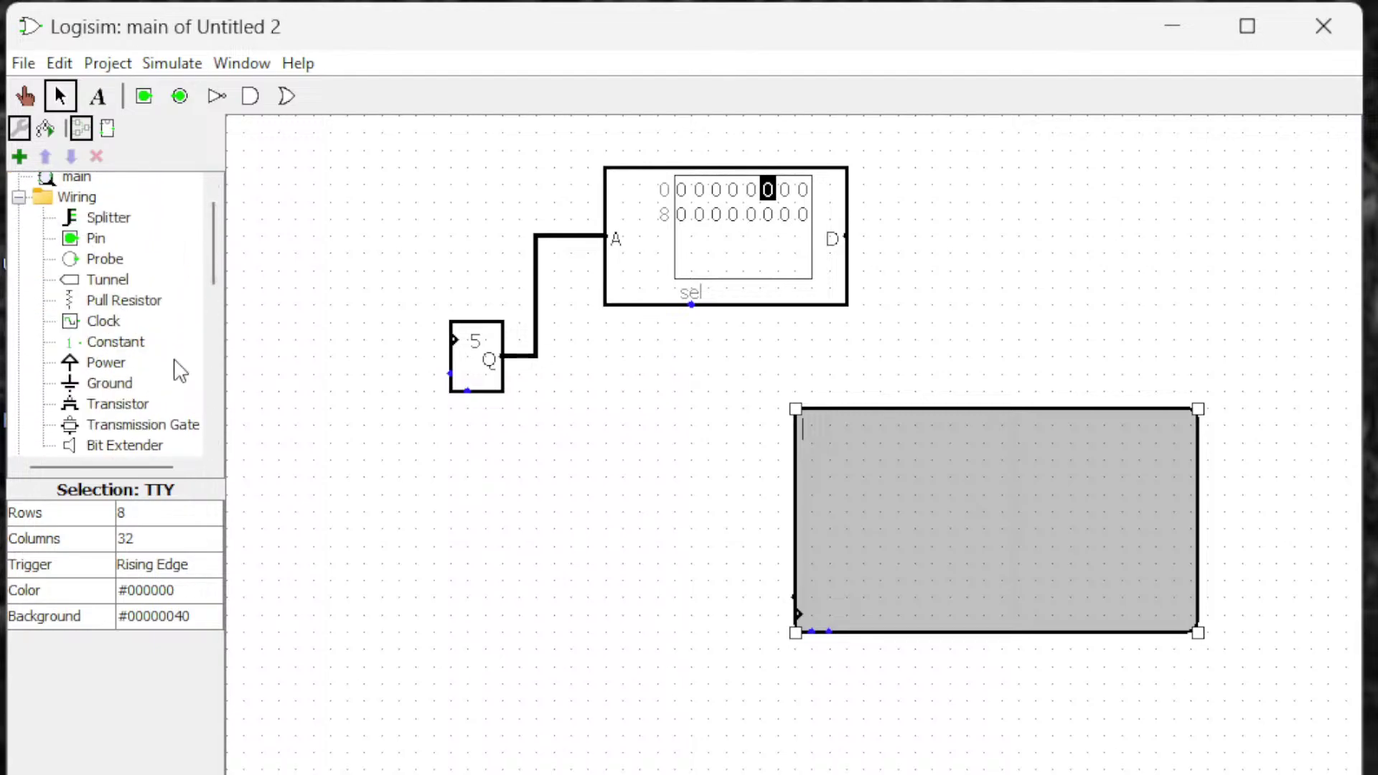
click(147, 446)
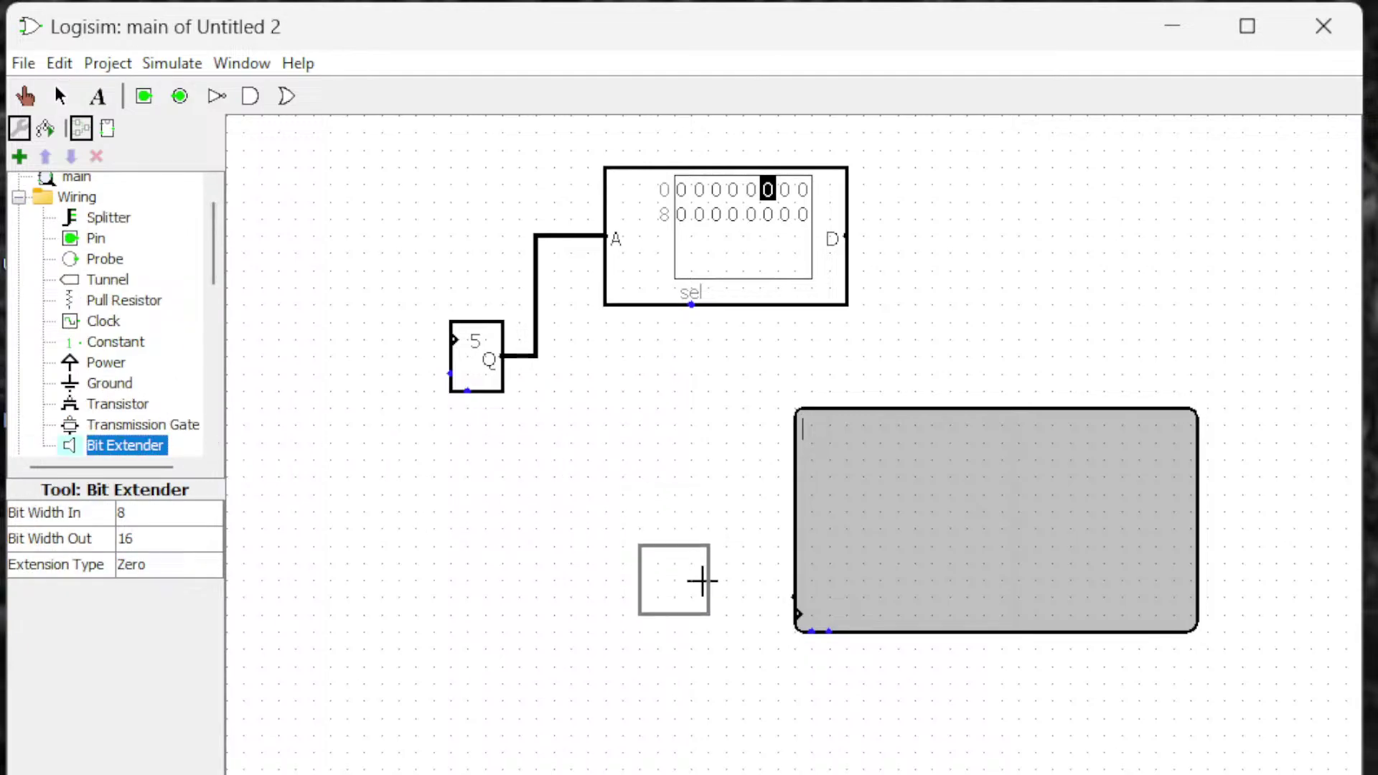
click(701, 578)
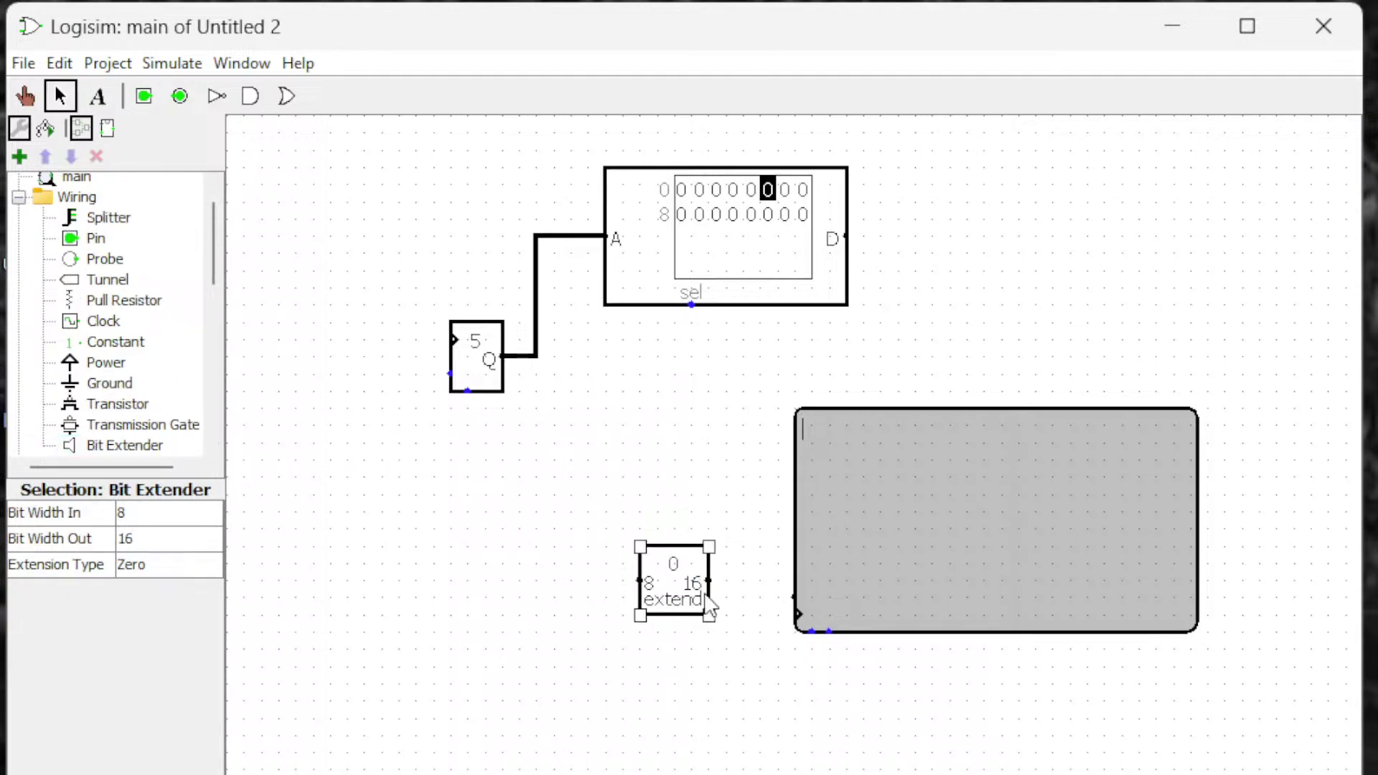
click(134, 516)
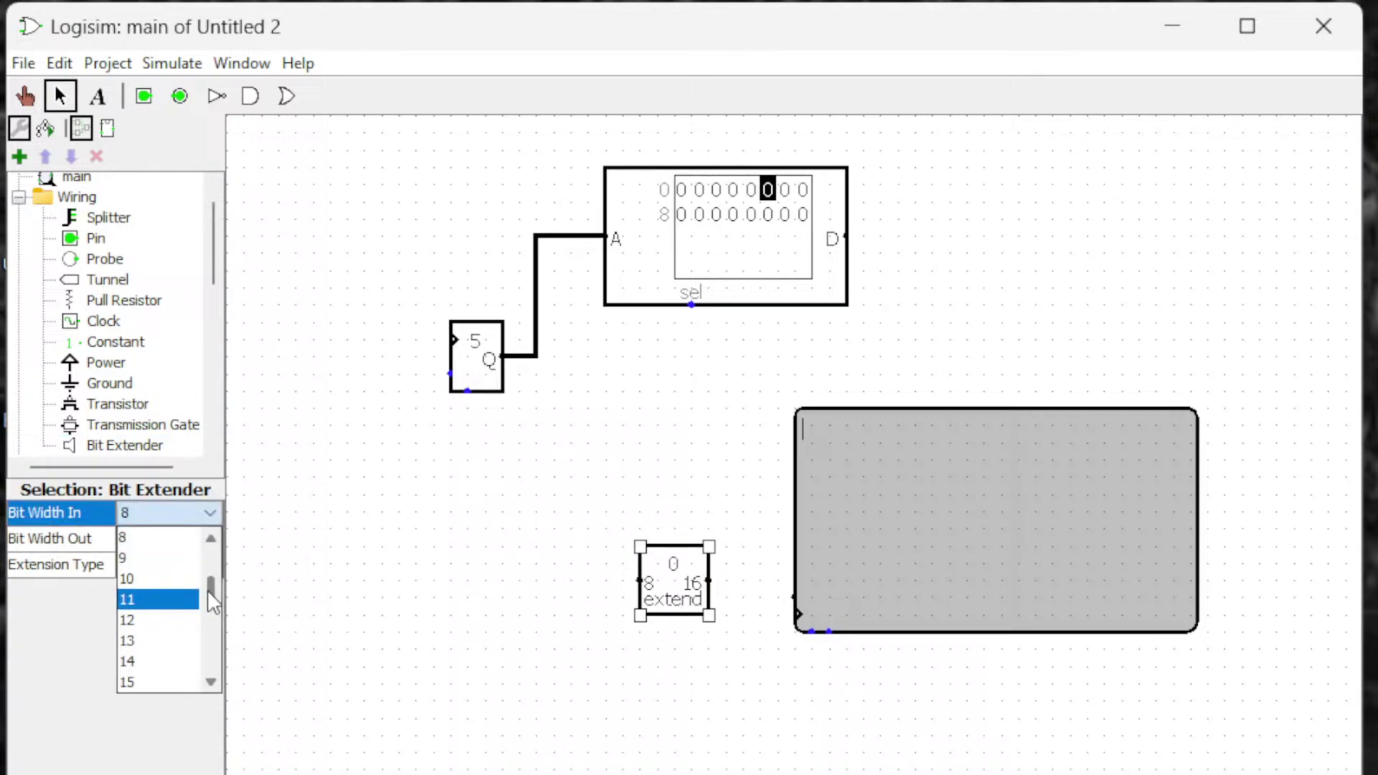
click(185, 602)
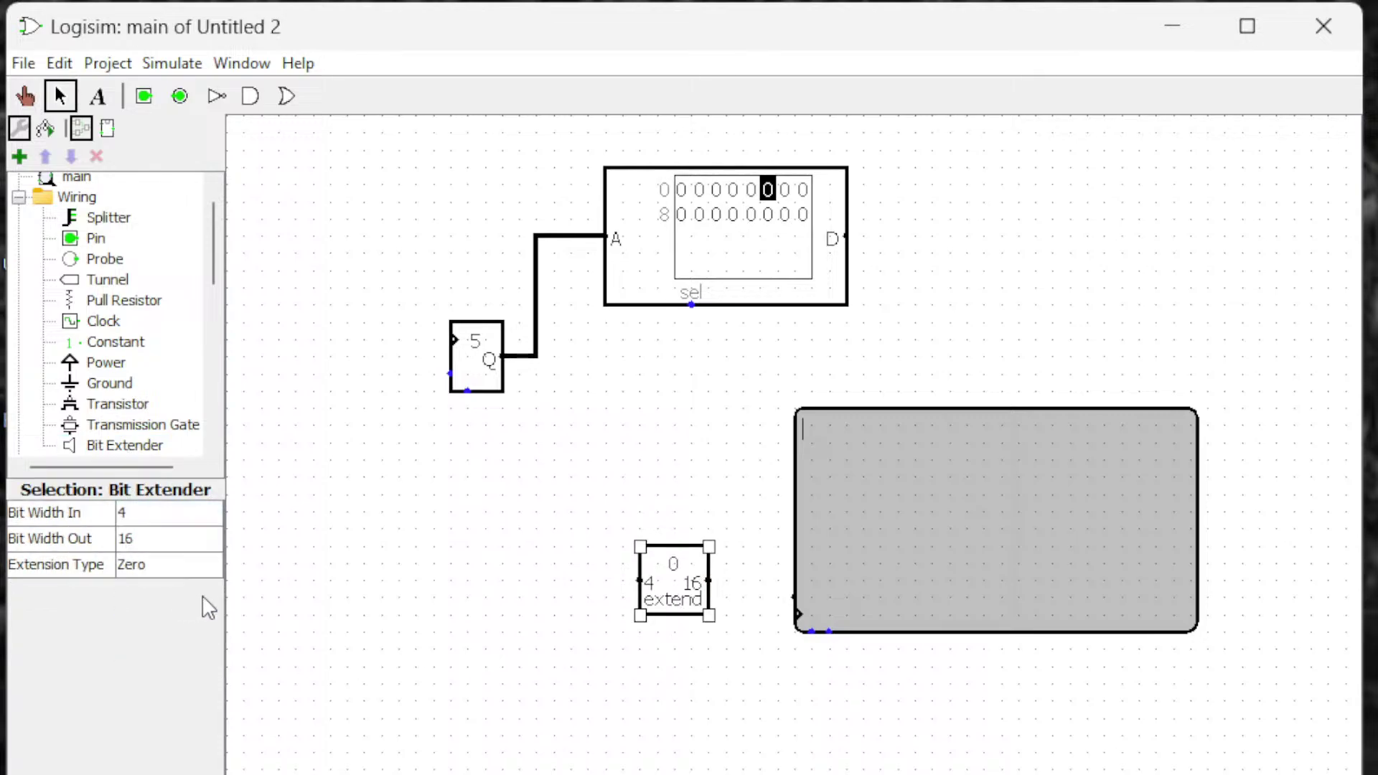
click(173, 538)
drag(208, 640, 210, 558)
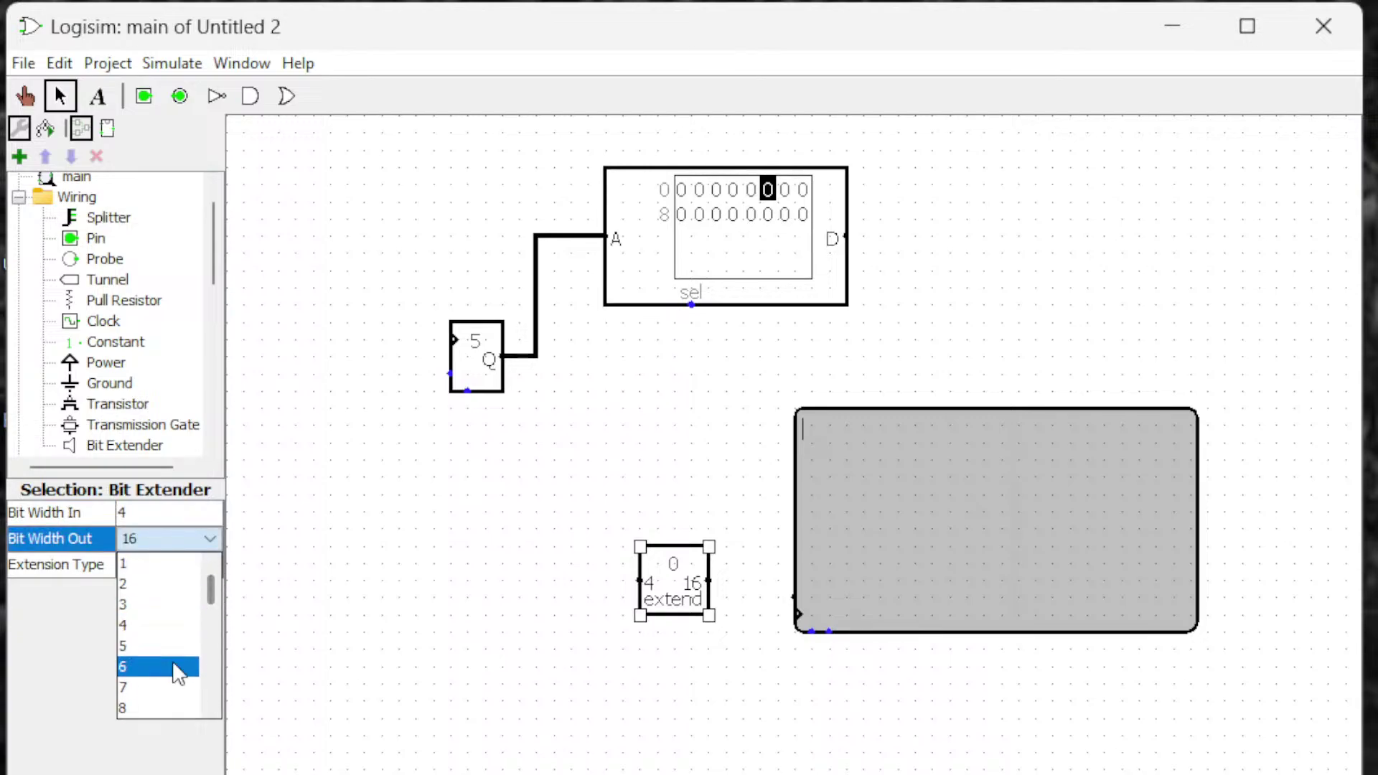
click(172, 687)
click(788, 423)
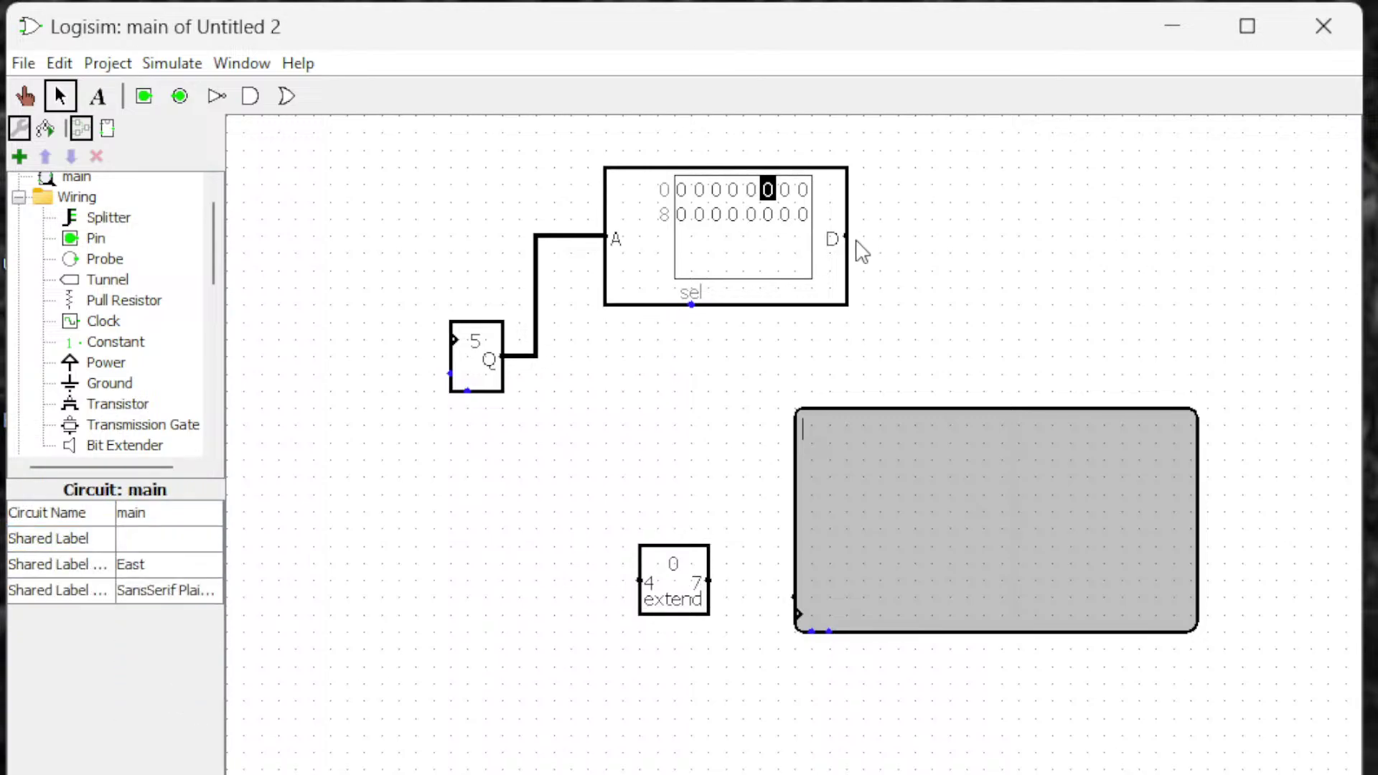
mouse_move(847, 235)
mouse_down()
mouse_move(892, 258)
mouse_move(867, 369)
mouse_move(594, 446)
mouse_move(604, 584)
mouse_move(795, 597)
mouse_up()
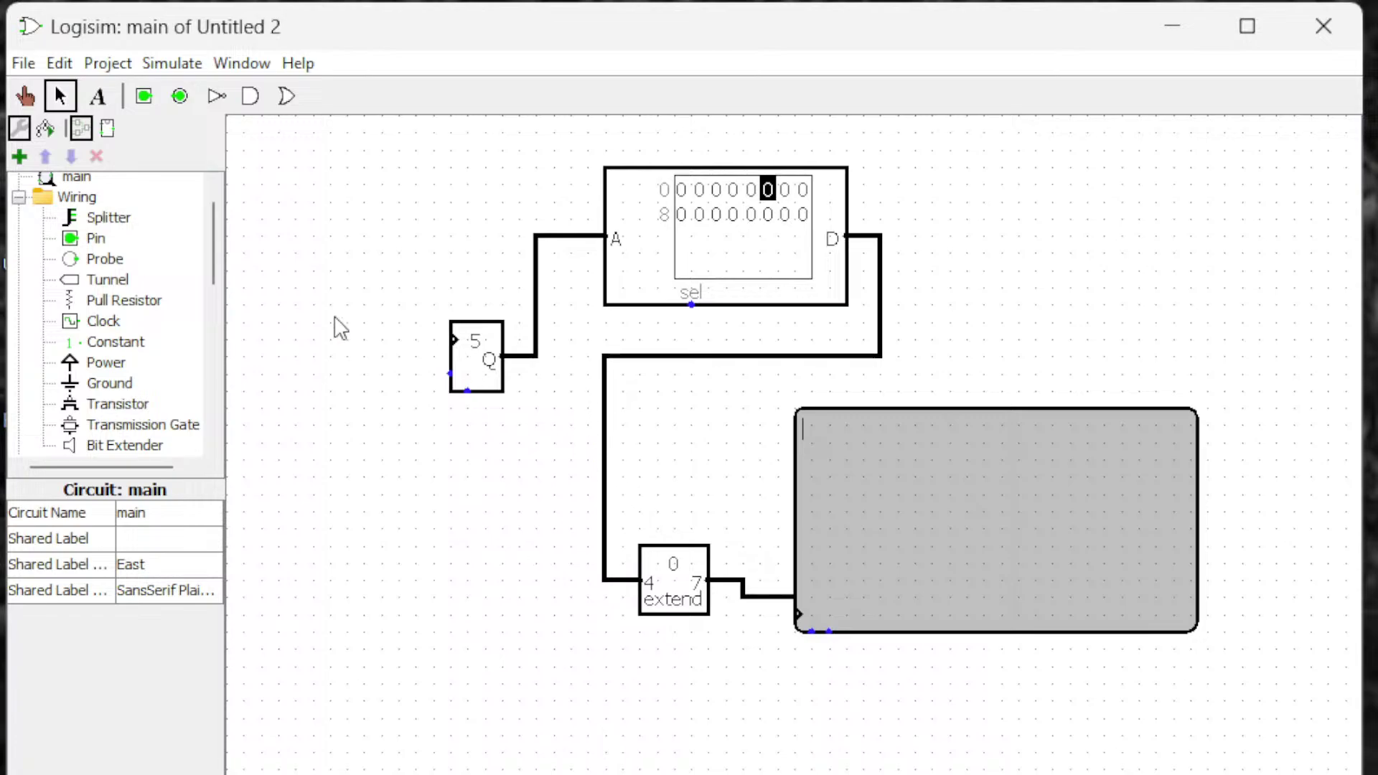
Place a clock at lower left, wired to the random generator and TTY clock inputs.
click(104, 321)
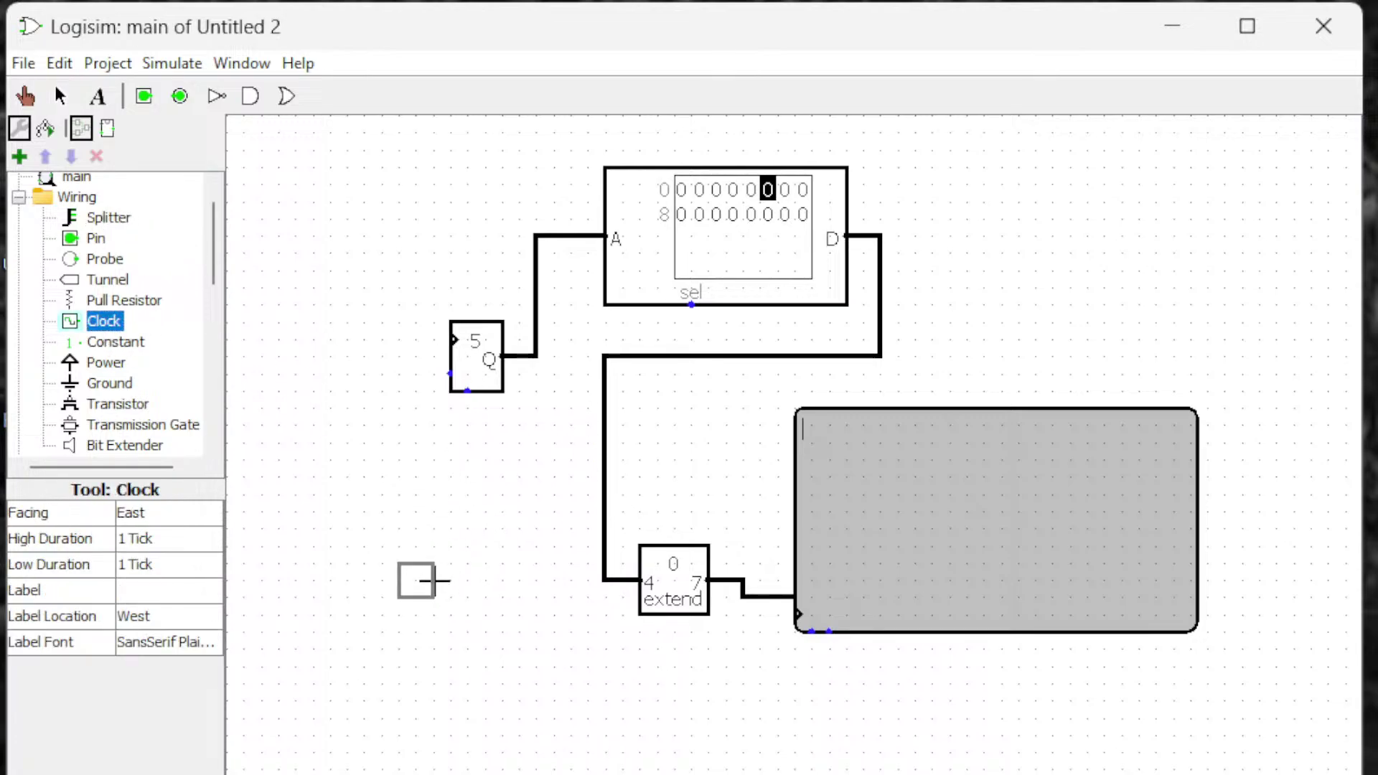
click(432, 597)
drag(435, 596, 455, 340)
click(518, 631)
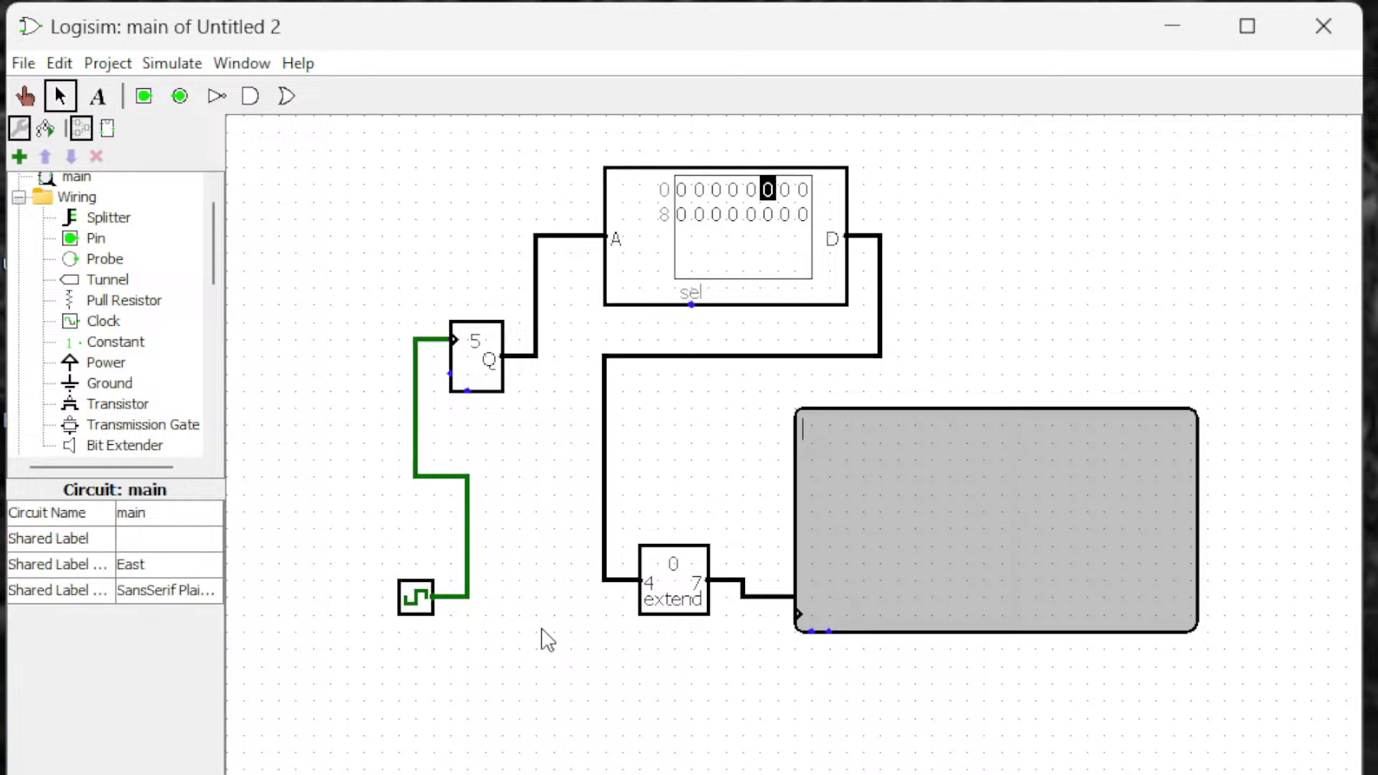
drag(467, 596, 798, 614)
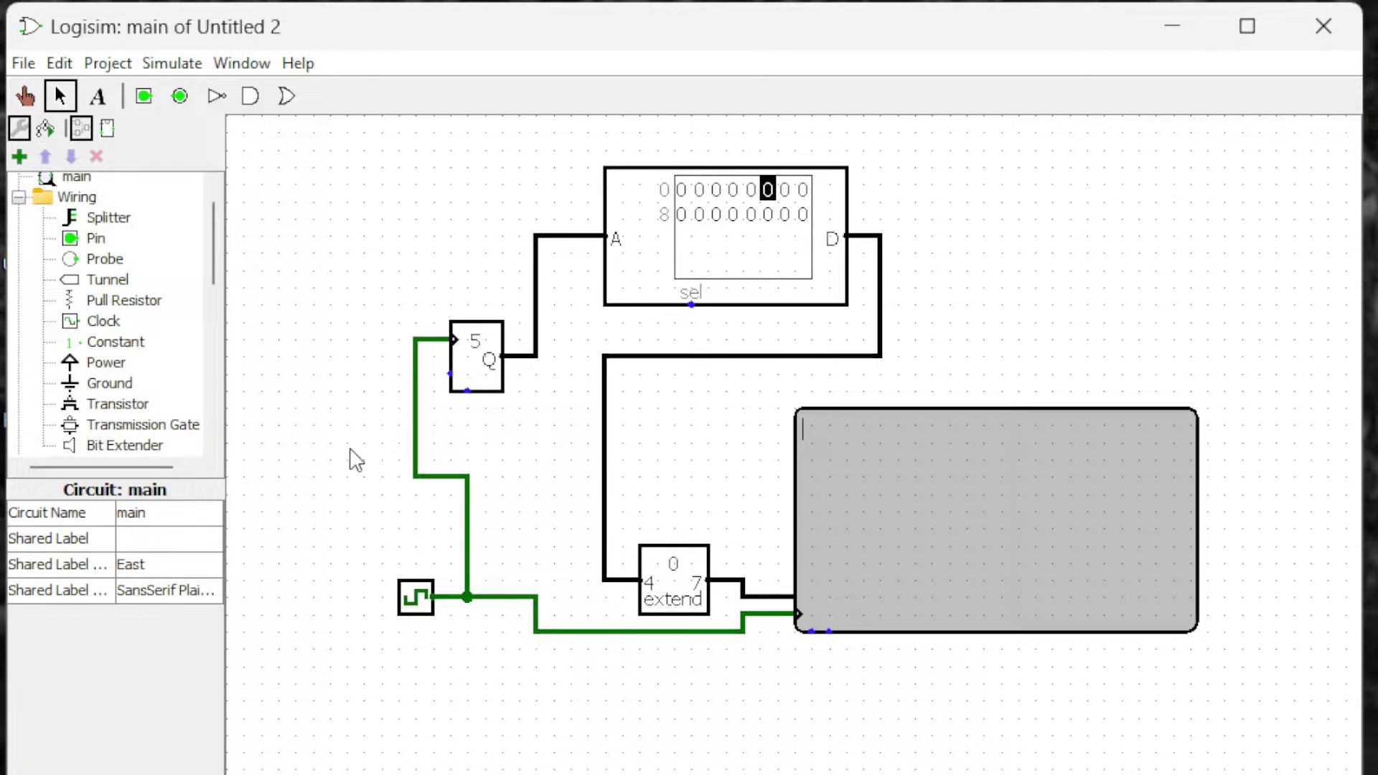
click(761, 272)
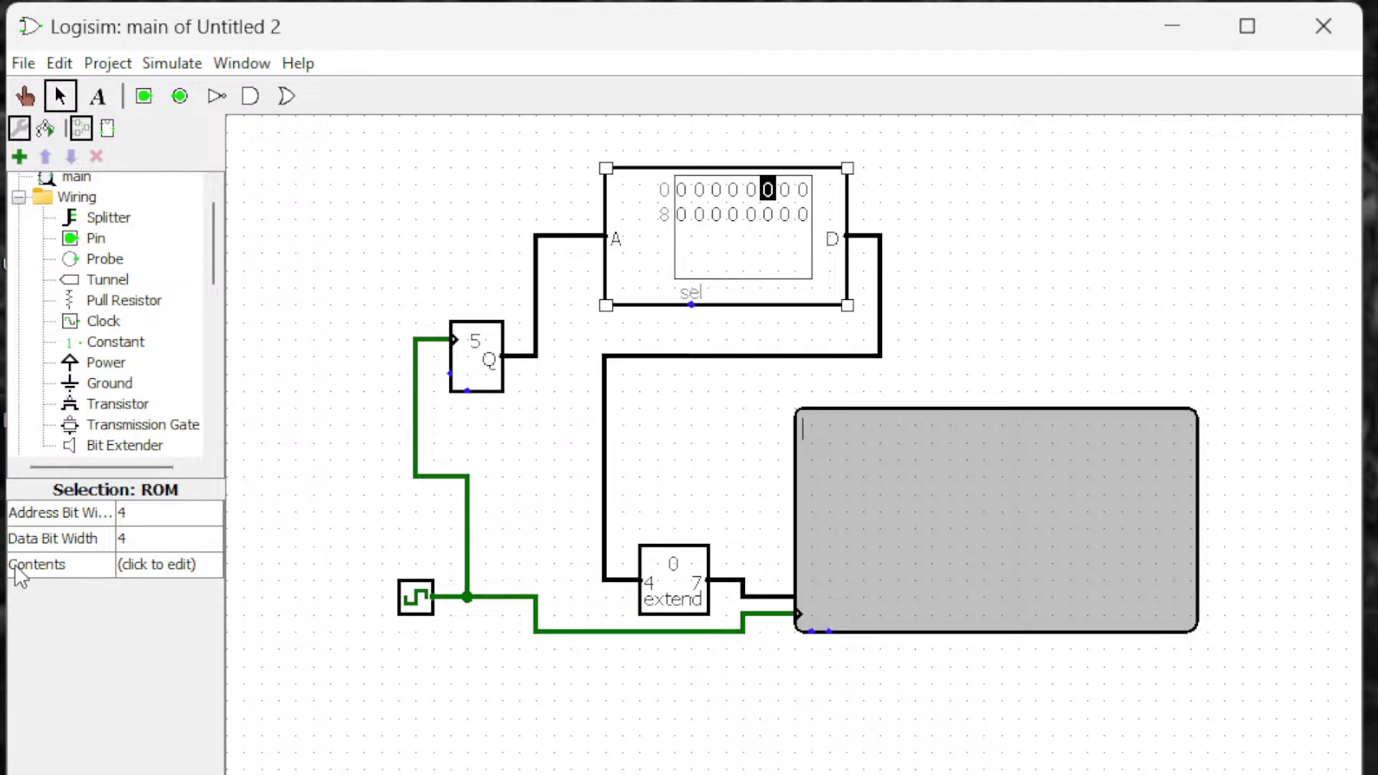
In the ROM contents editor, enter f0000d00000004, then 33 at address 8 and 3 at address 2.
click(172, 567)
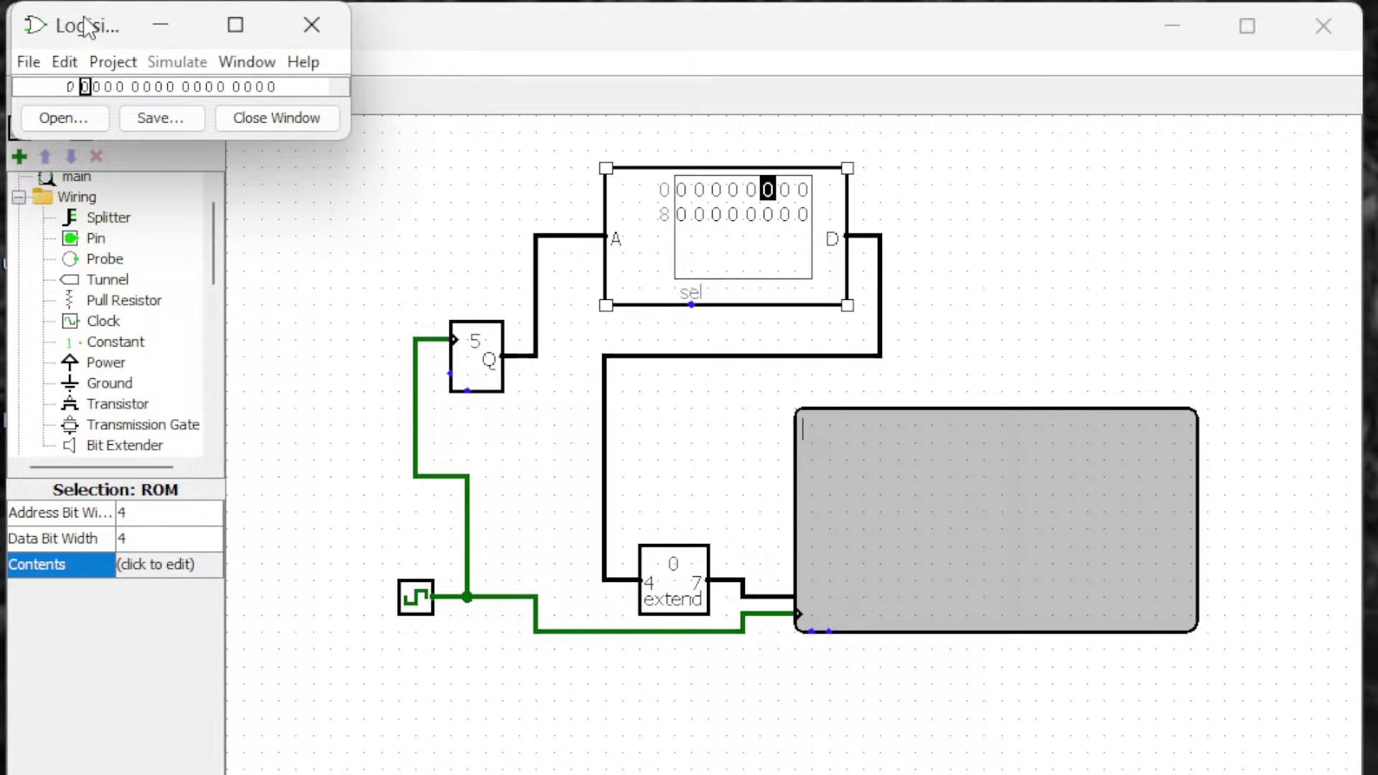
drag(93, 22, 631, 480)
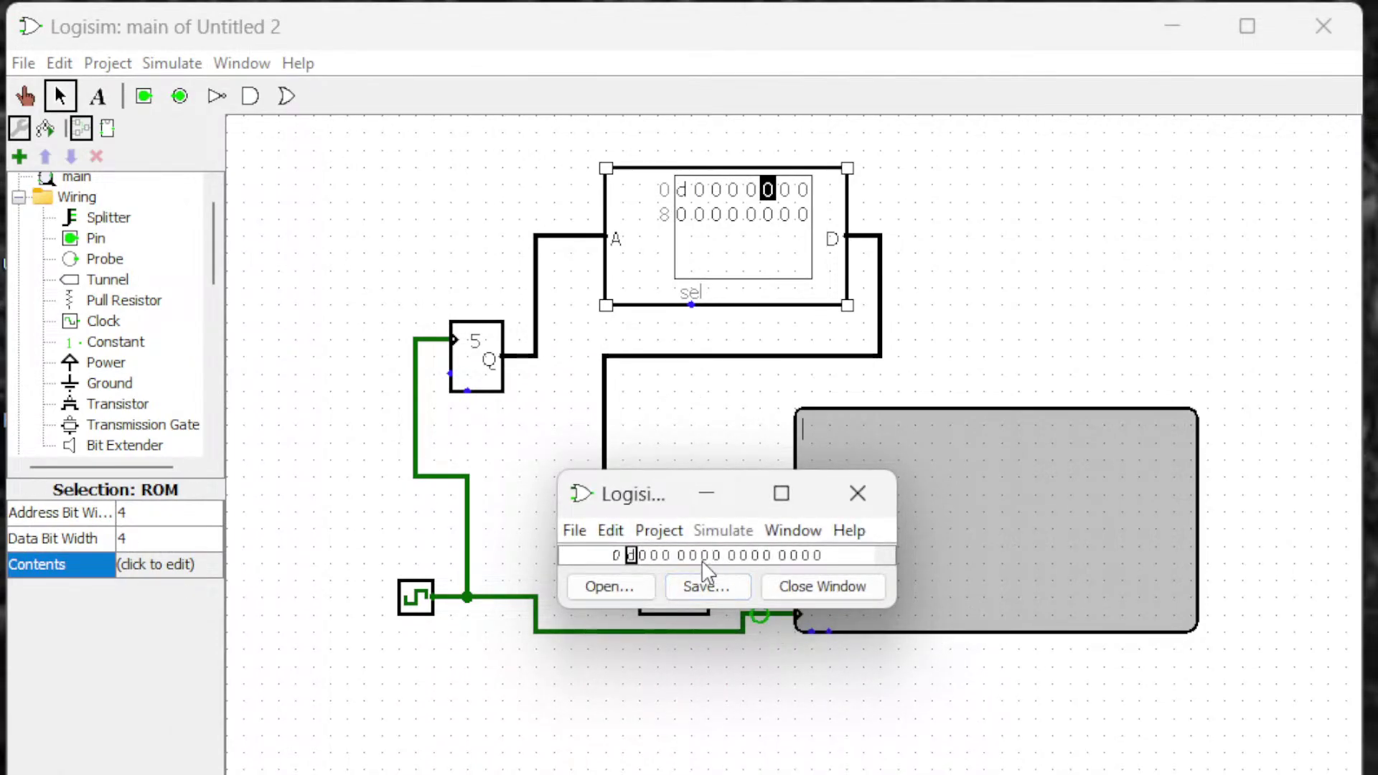
text(f0000d0000)
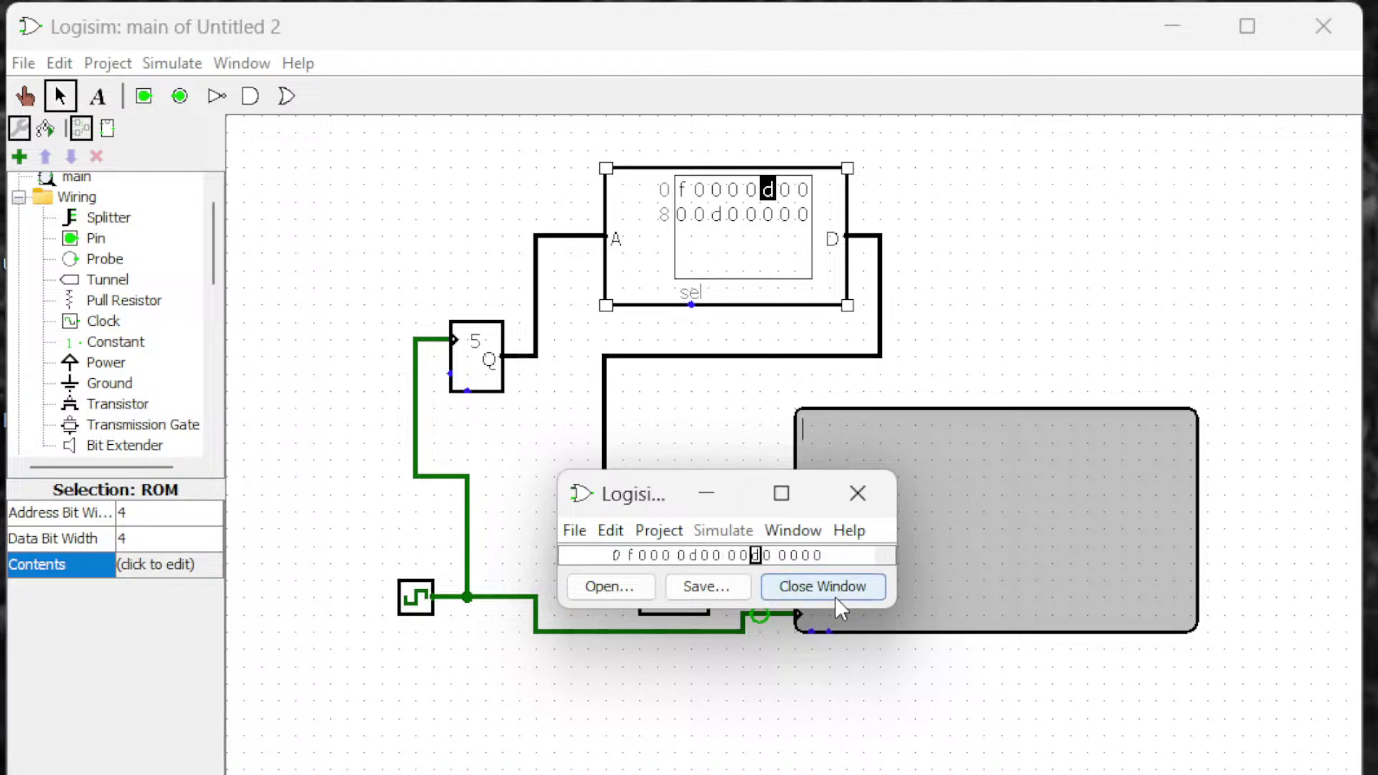
text(0004)
click(732, 555)
text(33)
click(658, 563)
text(3)
click(811, 587)
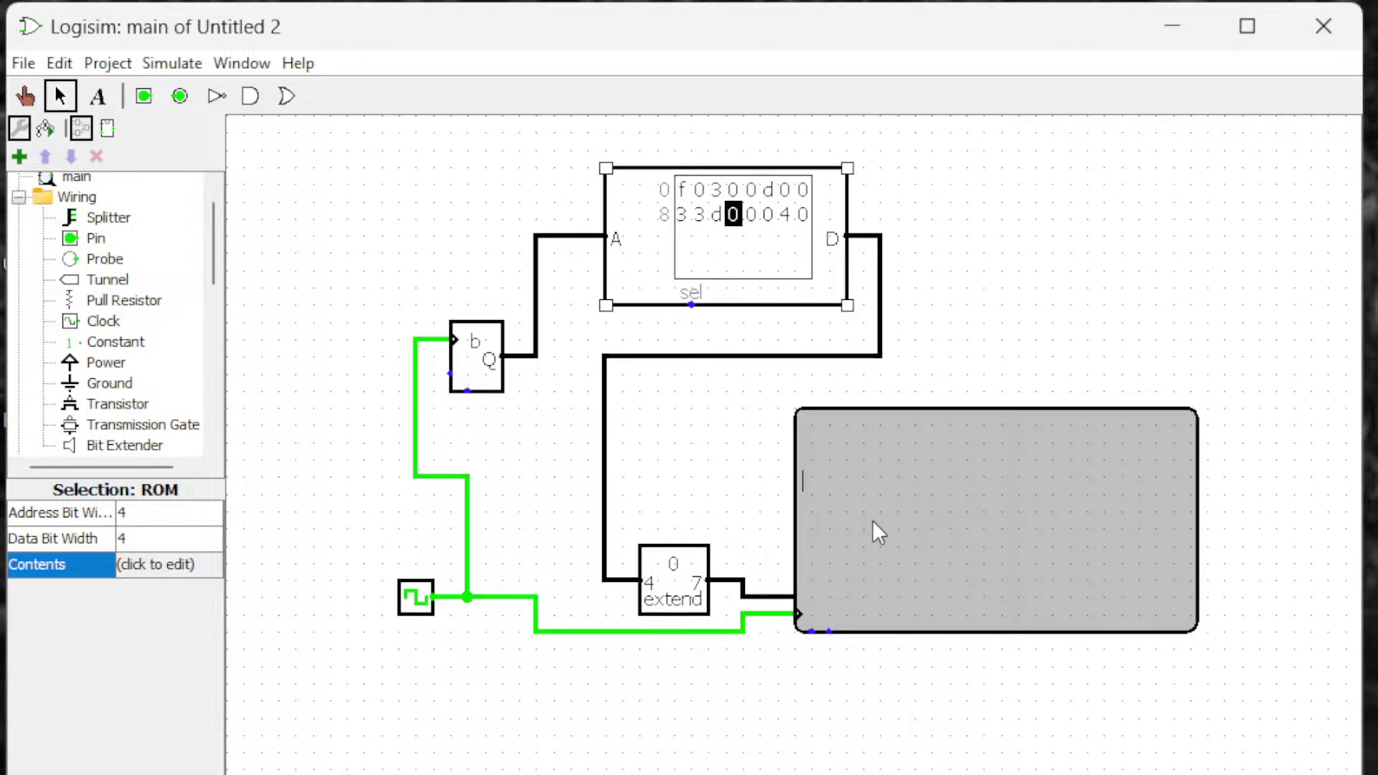
click(678, 609)
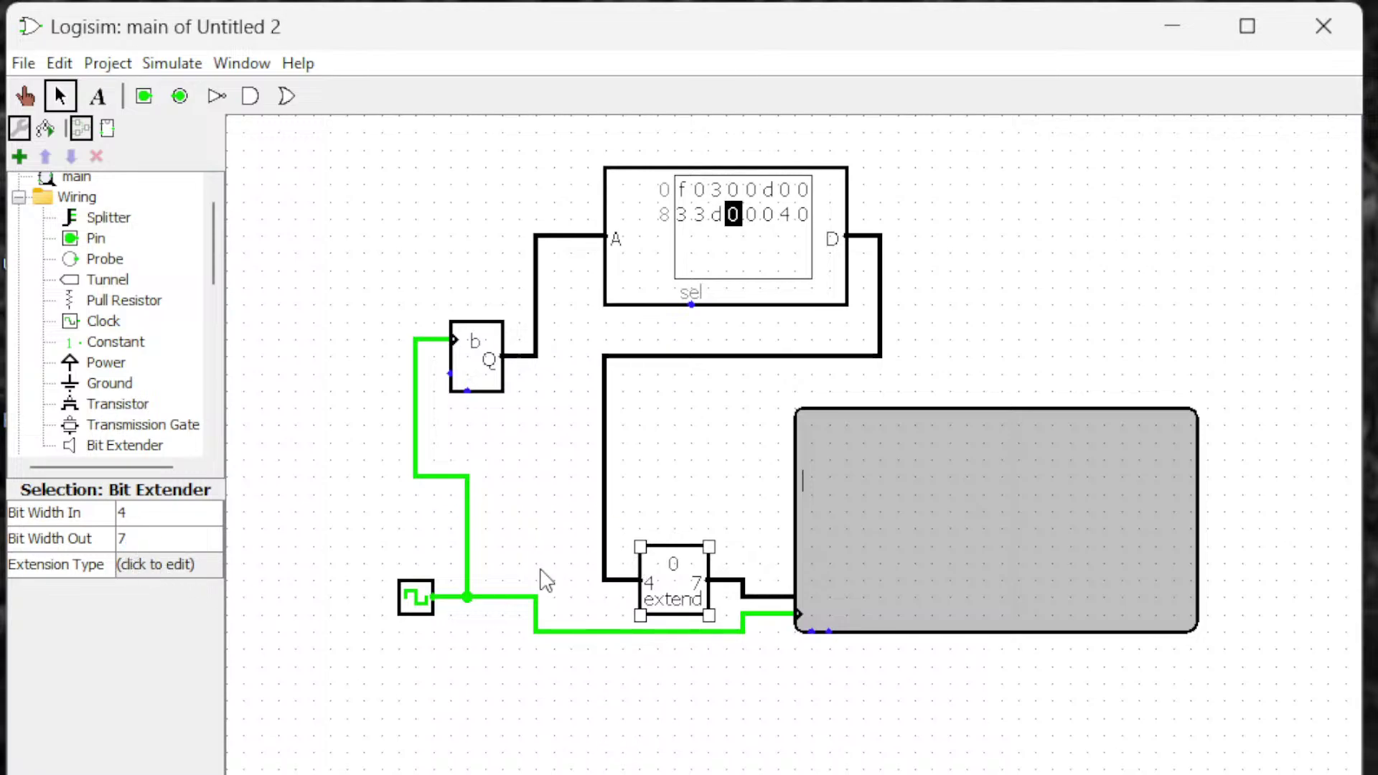
click(532, 488)
click(703, 603)
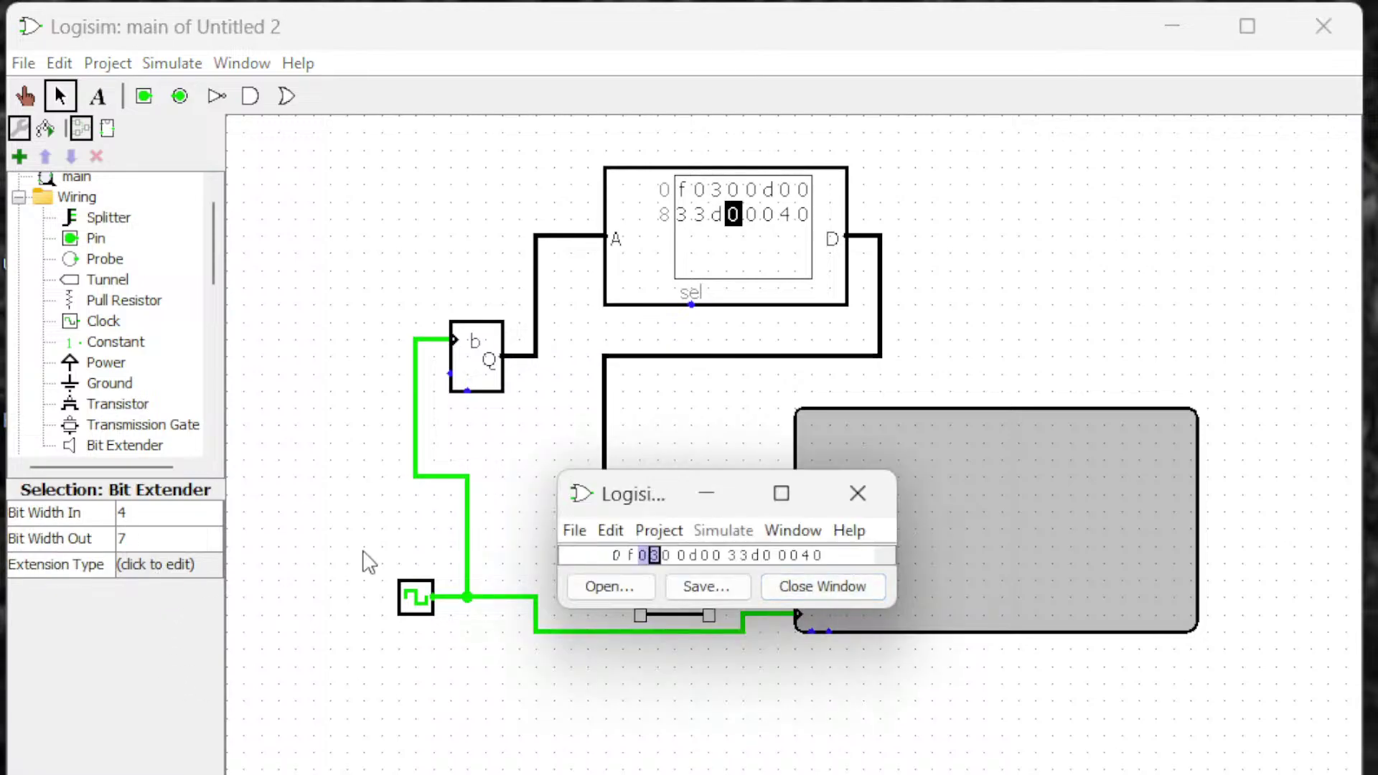
click(858, 493)
click(733, 287)
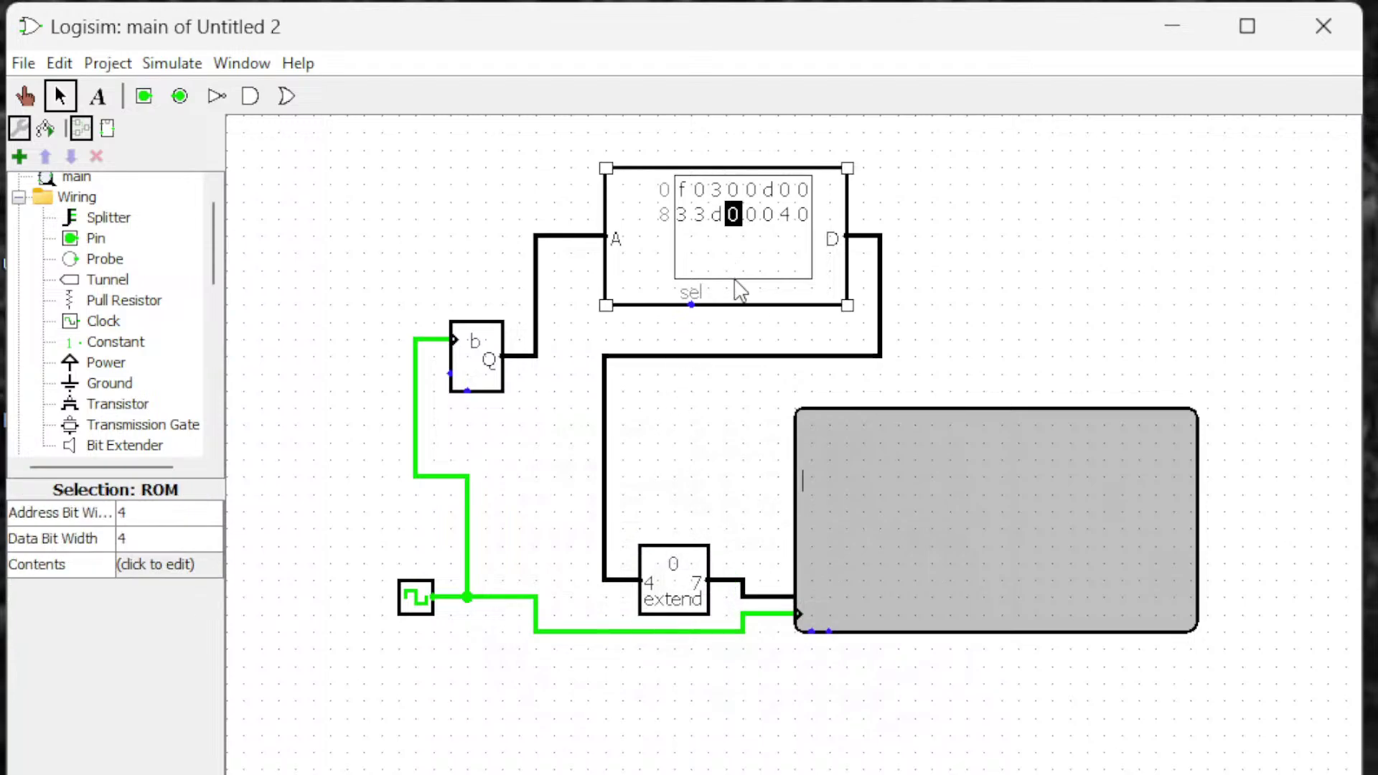
click(489, 378)
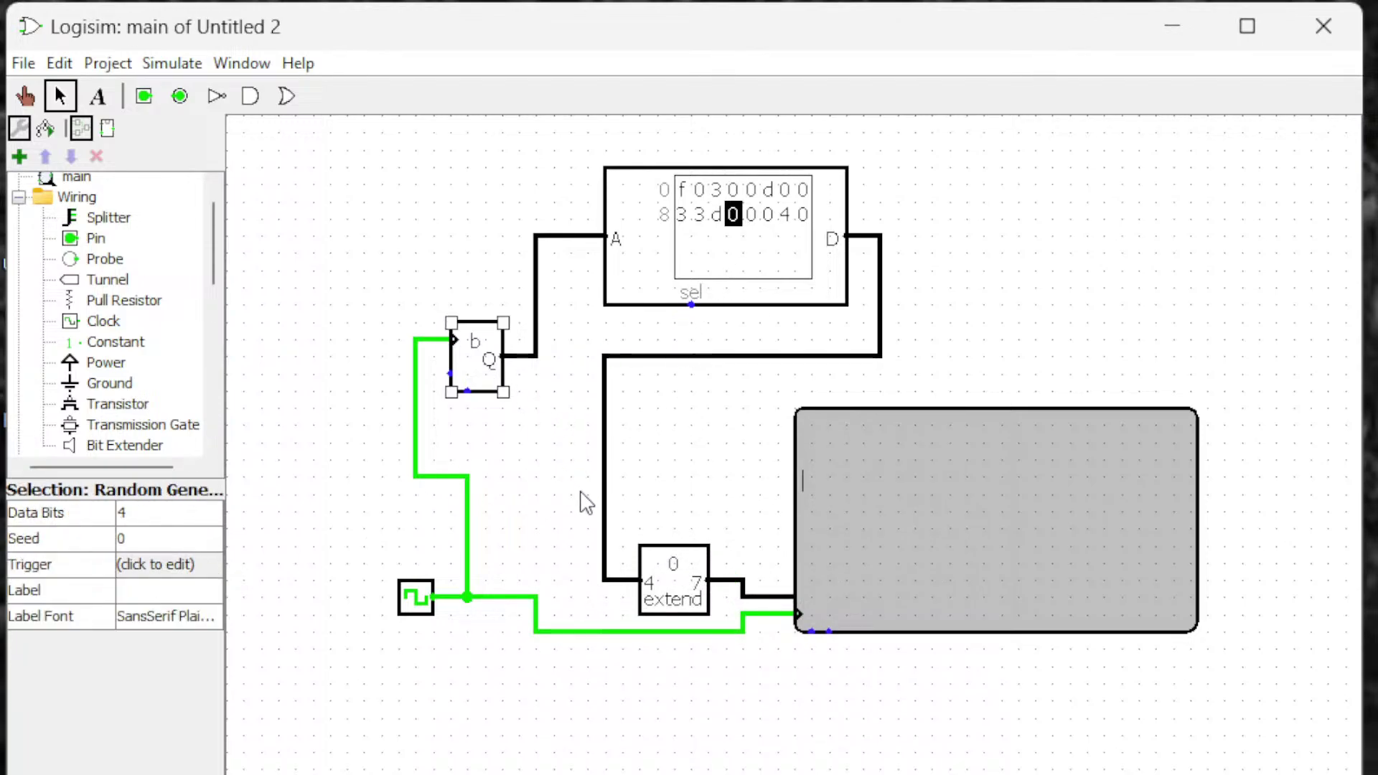
click(694, 605)
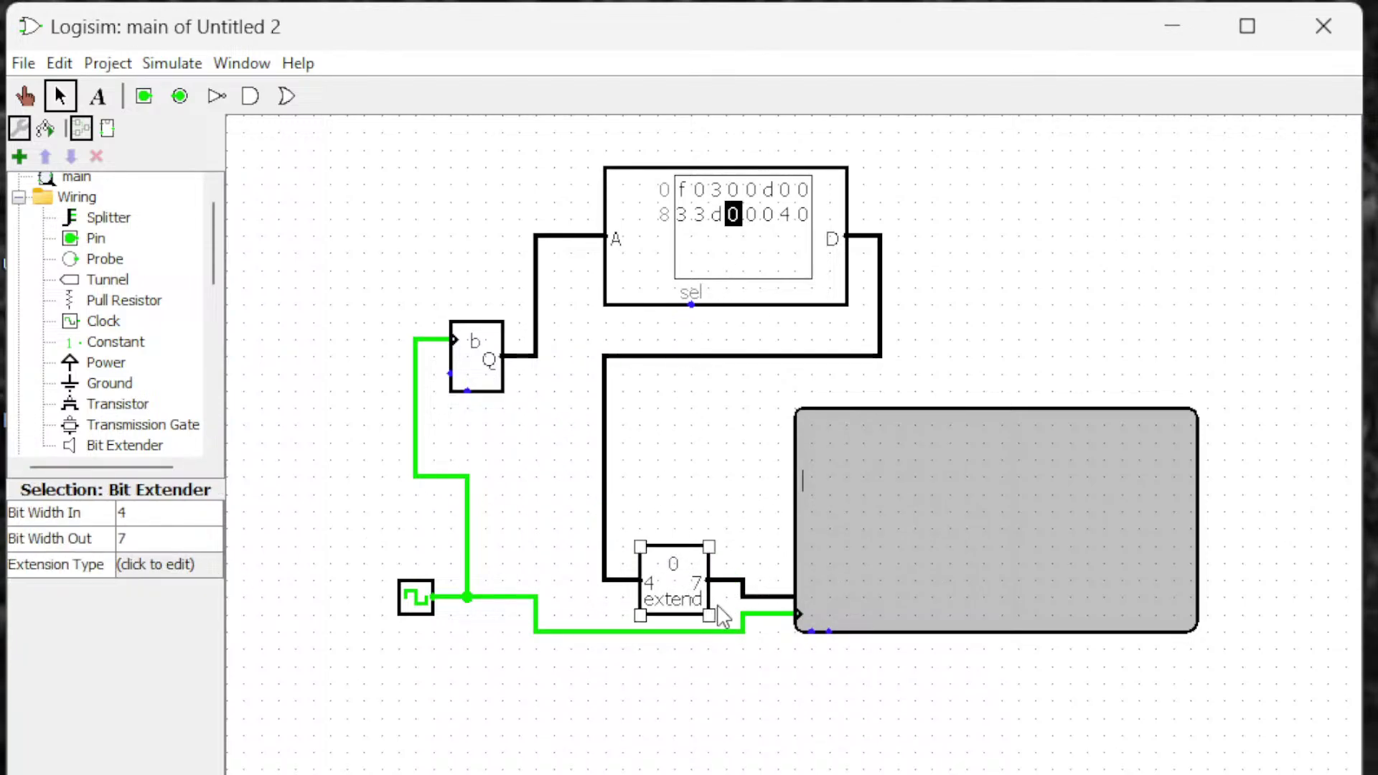
click(761, 730)
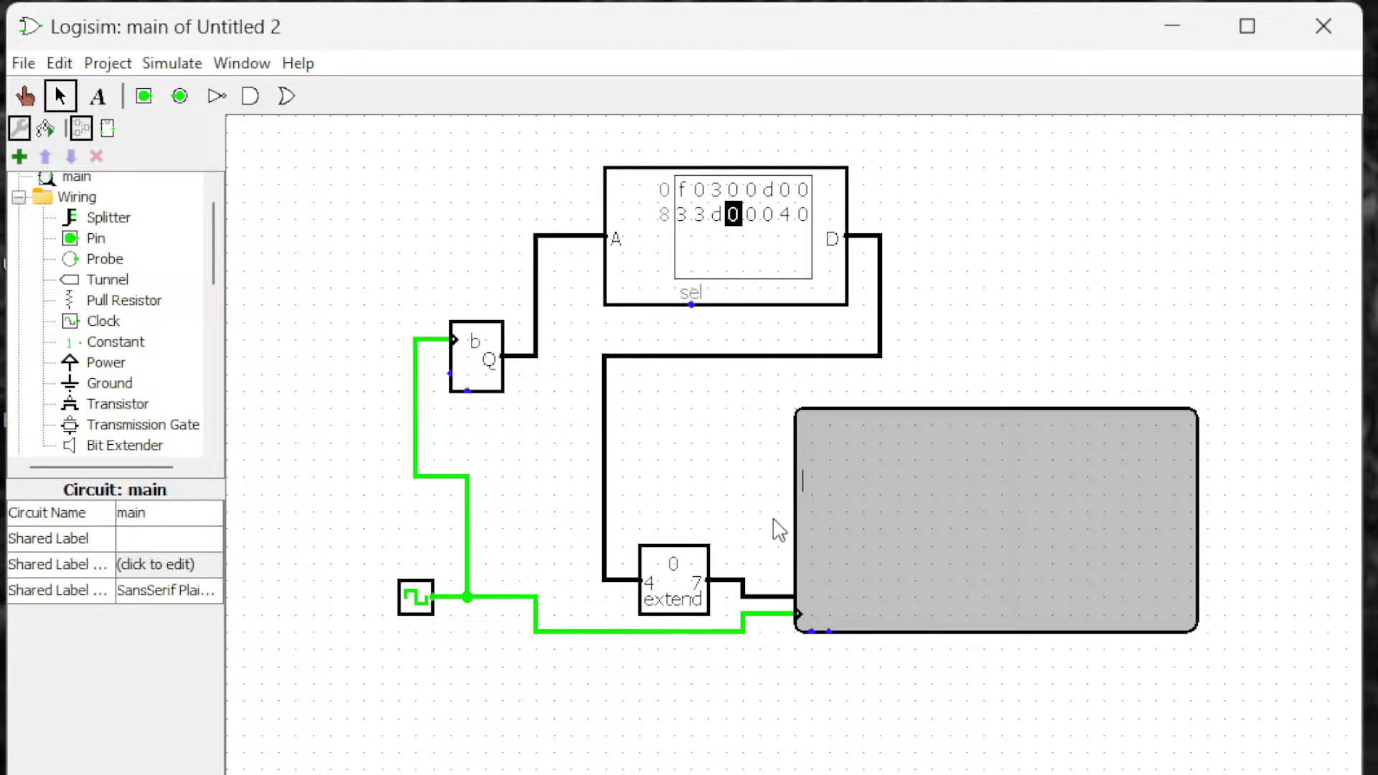
click(653, 558)
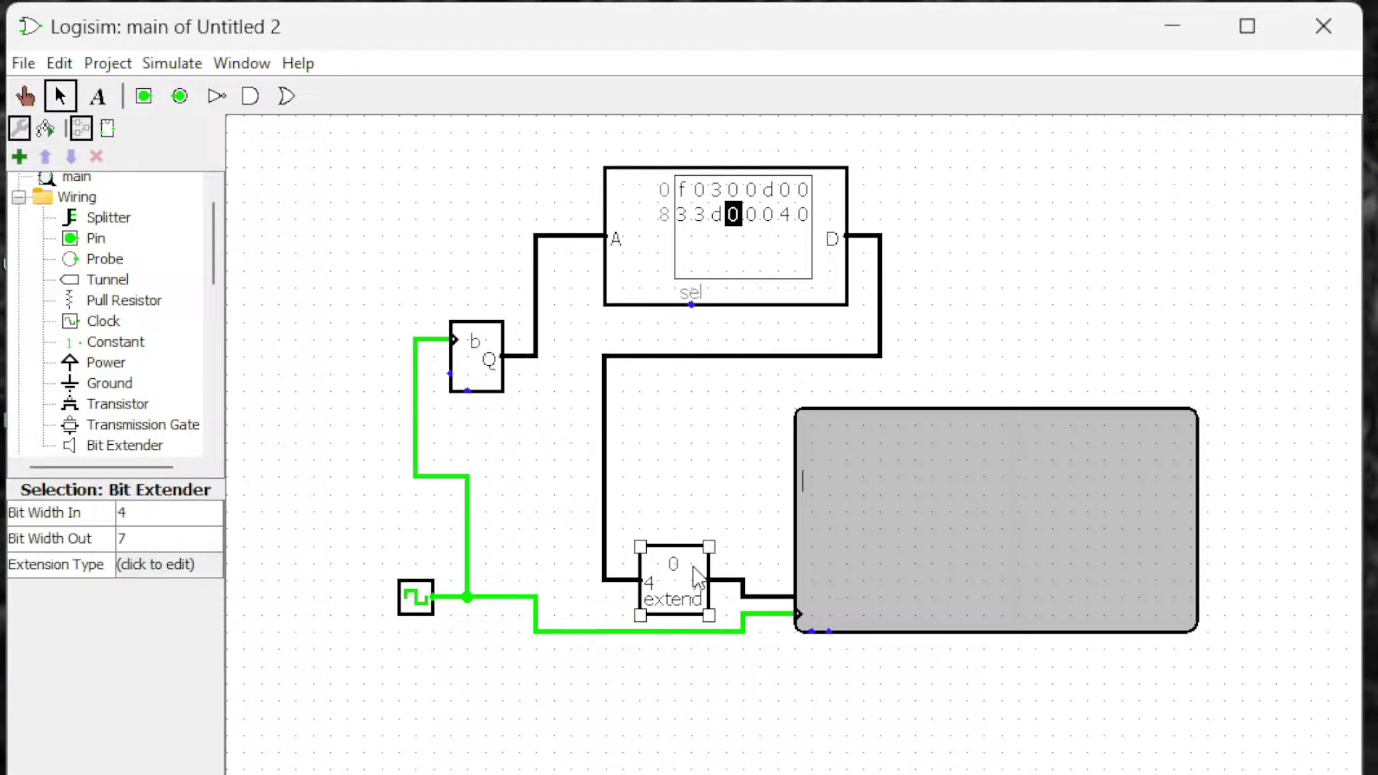
Delete the bit extender and place a new one in the same spot.
key(Delete)
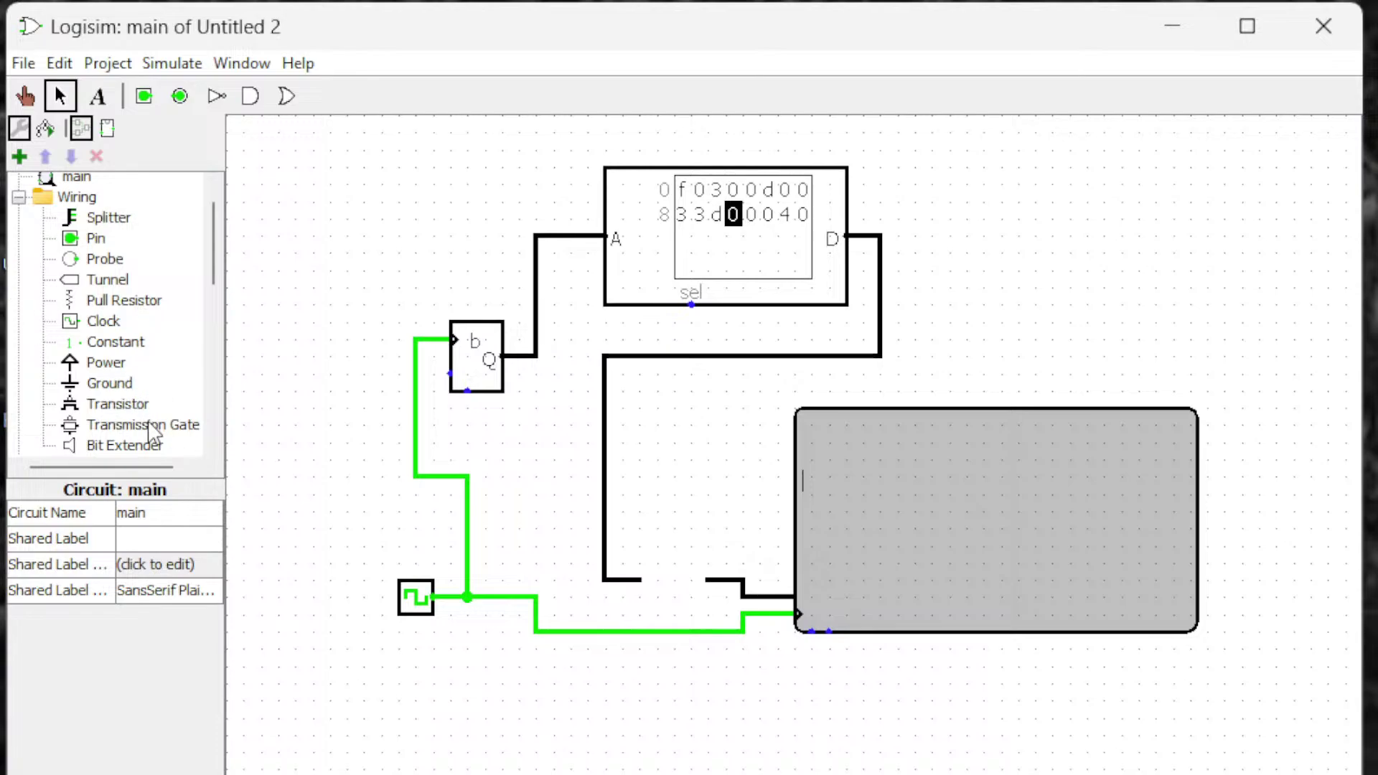
click(126, 444)
click(699, 585)
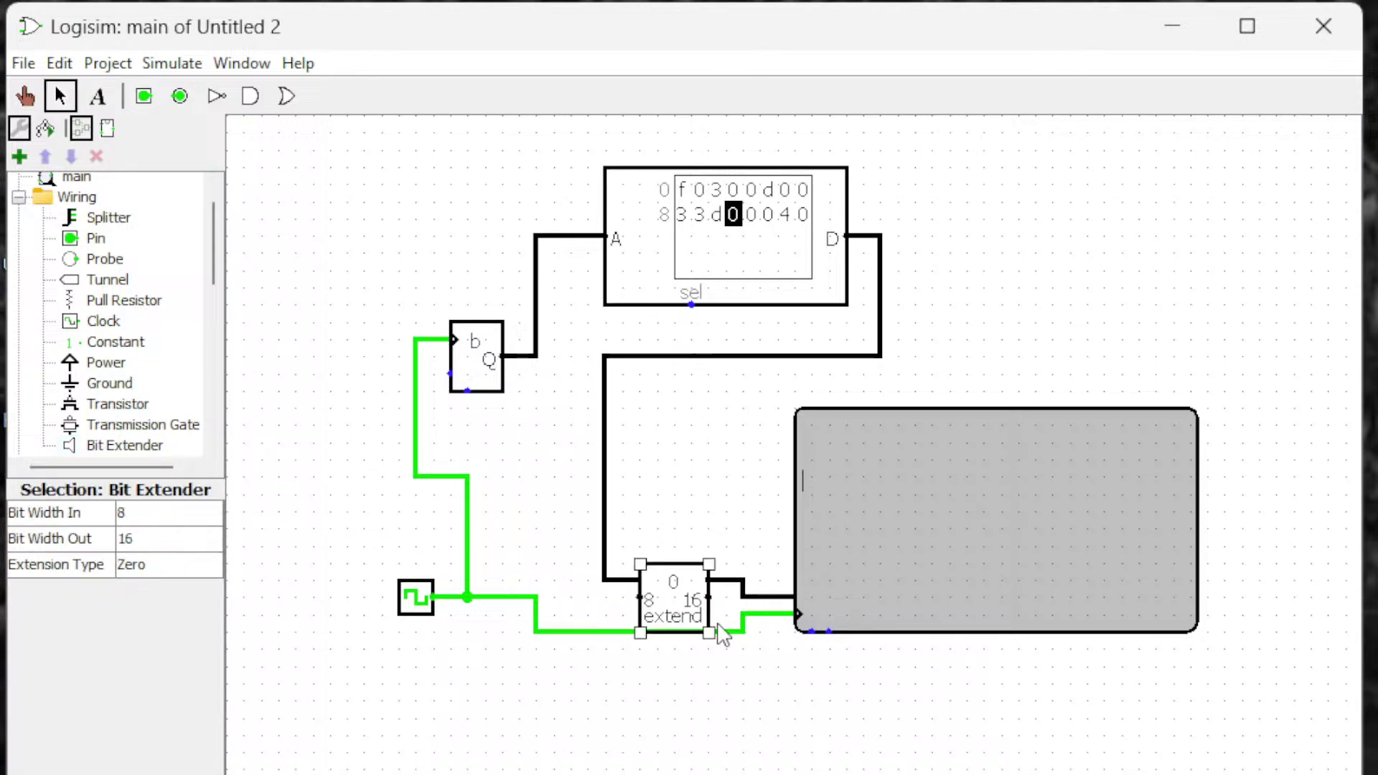
click(694, 711)
click(678, 601)
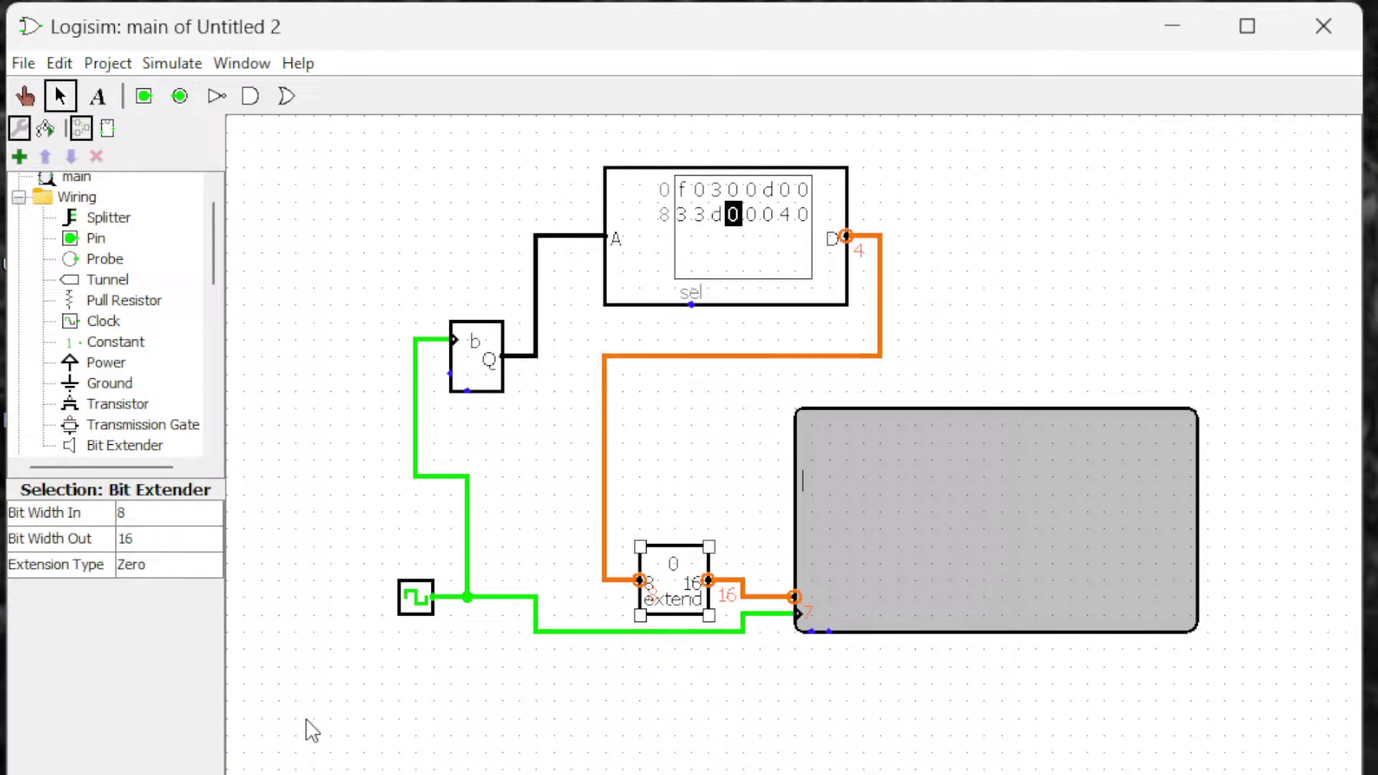
Set the new extender to 4 bits in, 6 bits out, padding with ones.
click(153, 515)
click(209, 514)
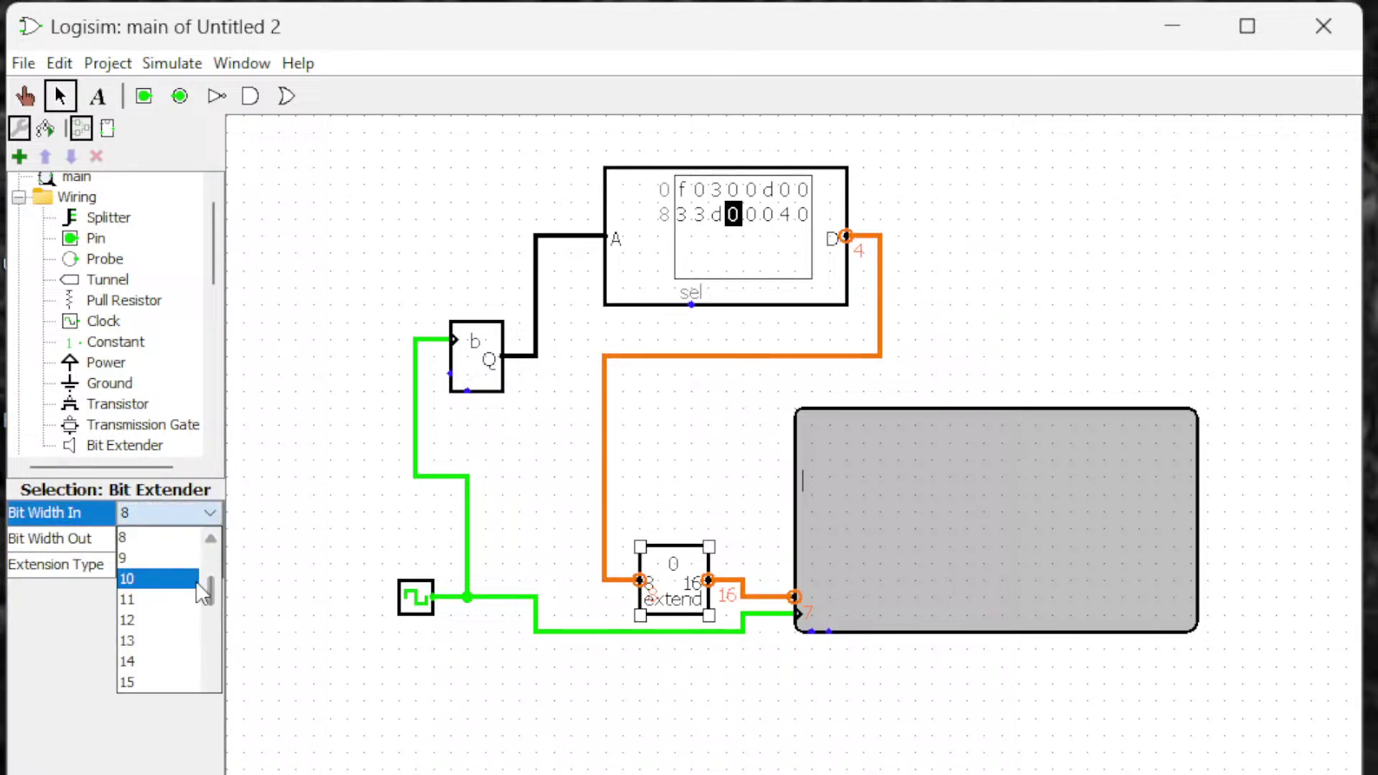
drag(211, 583, 211, 550)
click(188, 600)
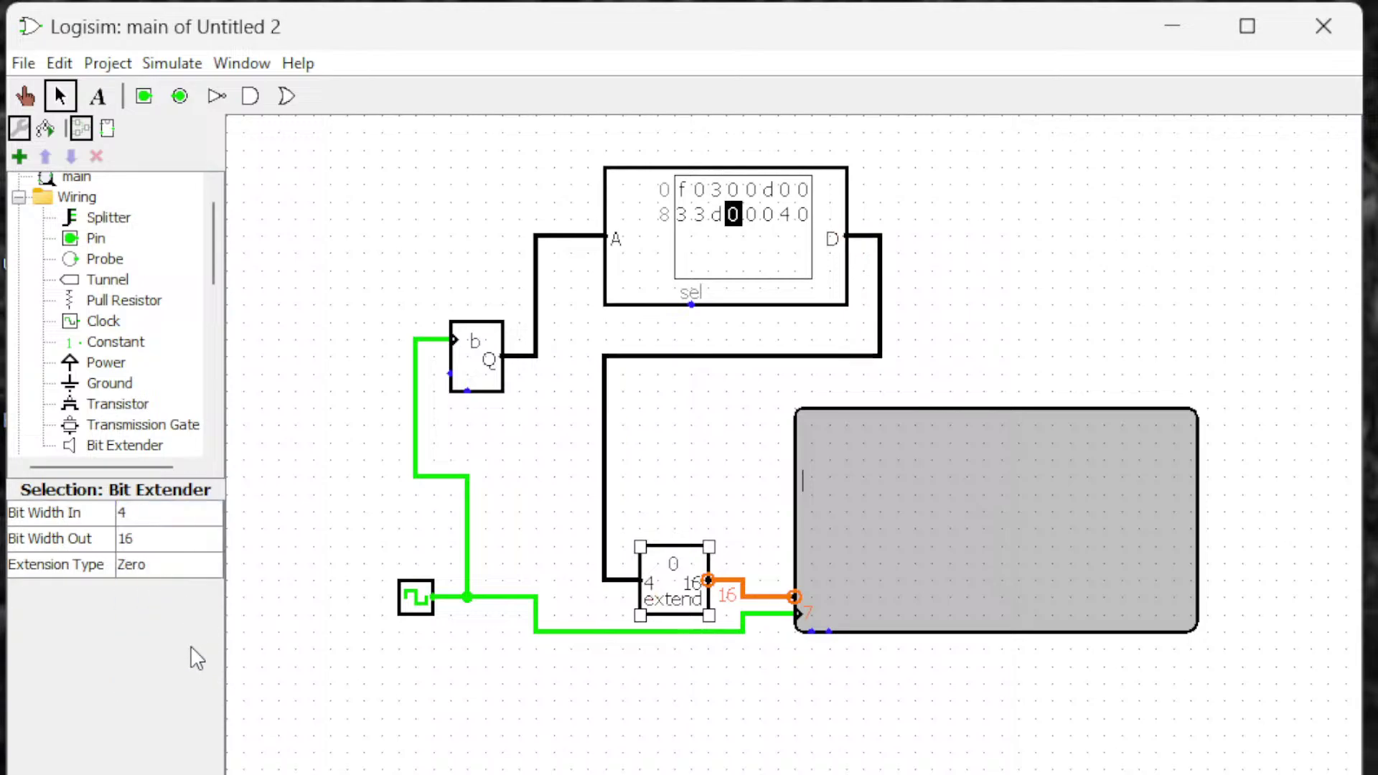
click(185, 549)
drag(209, 632, 208, 576)
click(155, 666)
click(146, 578)
click(140, 607)
Change the extender's output width to 7 bits and deselect it.
click(852, 595)
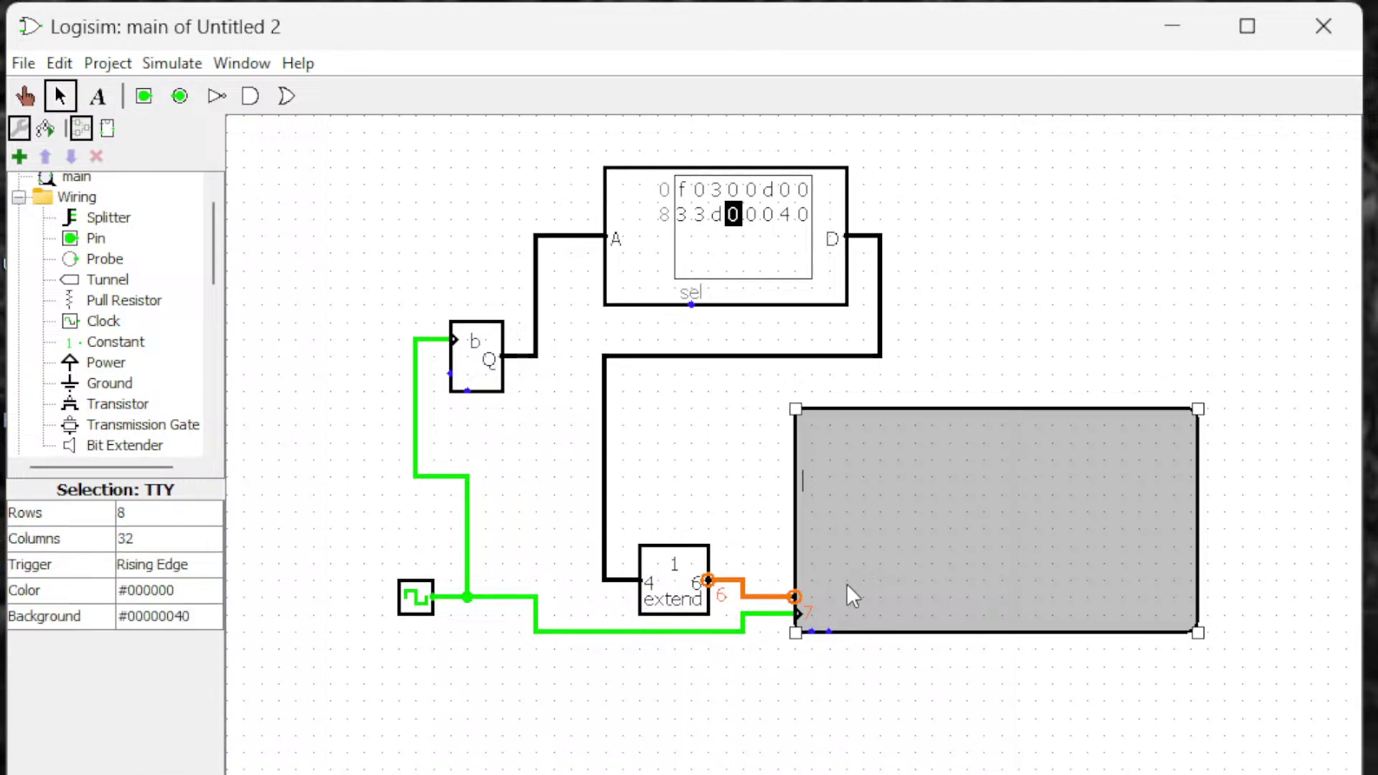
click(695, 603)
click(143, 539)
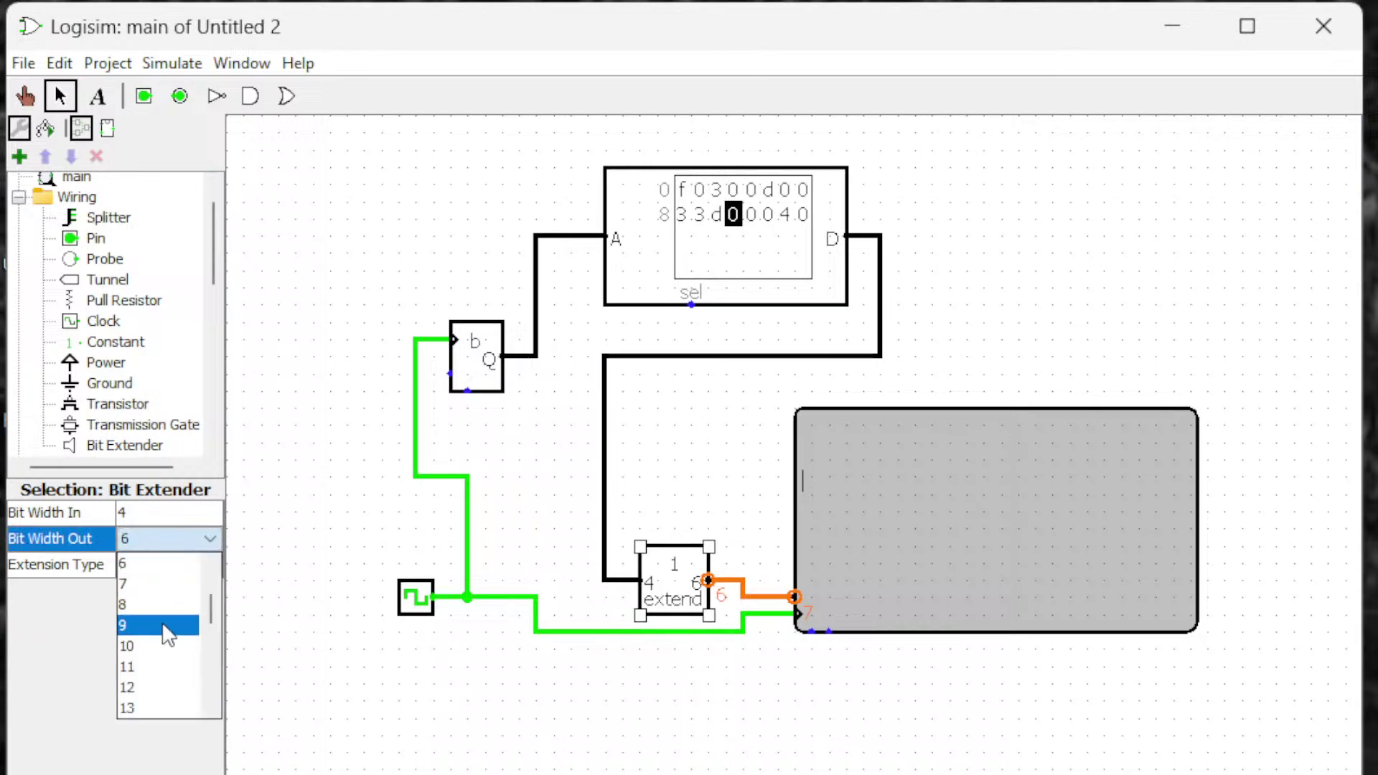
click(147, 575)
click(301, 745)
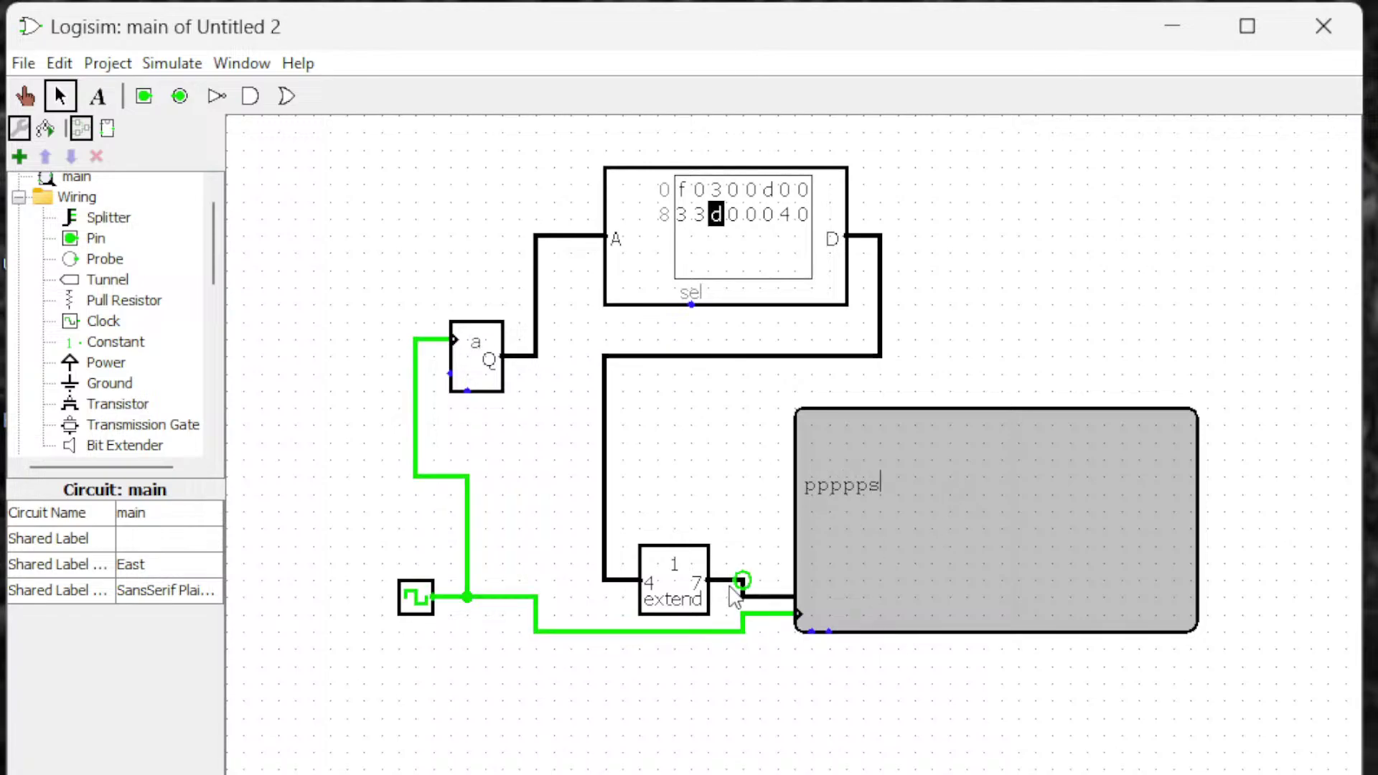
Select the bit extender while the TTY keeps printing random characters.
click(673, 583)
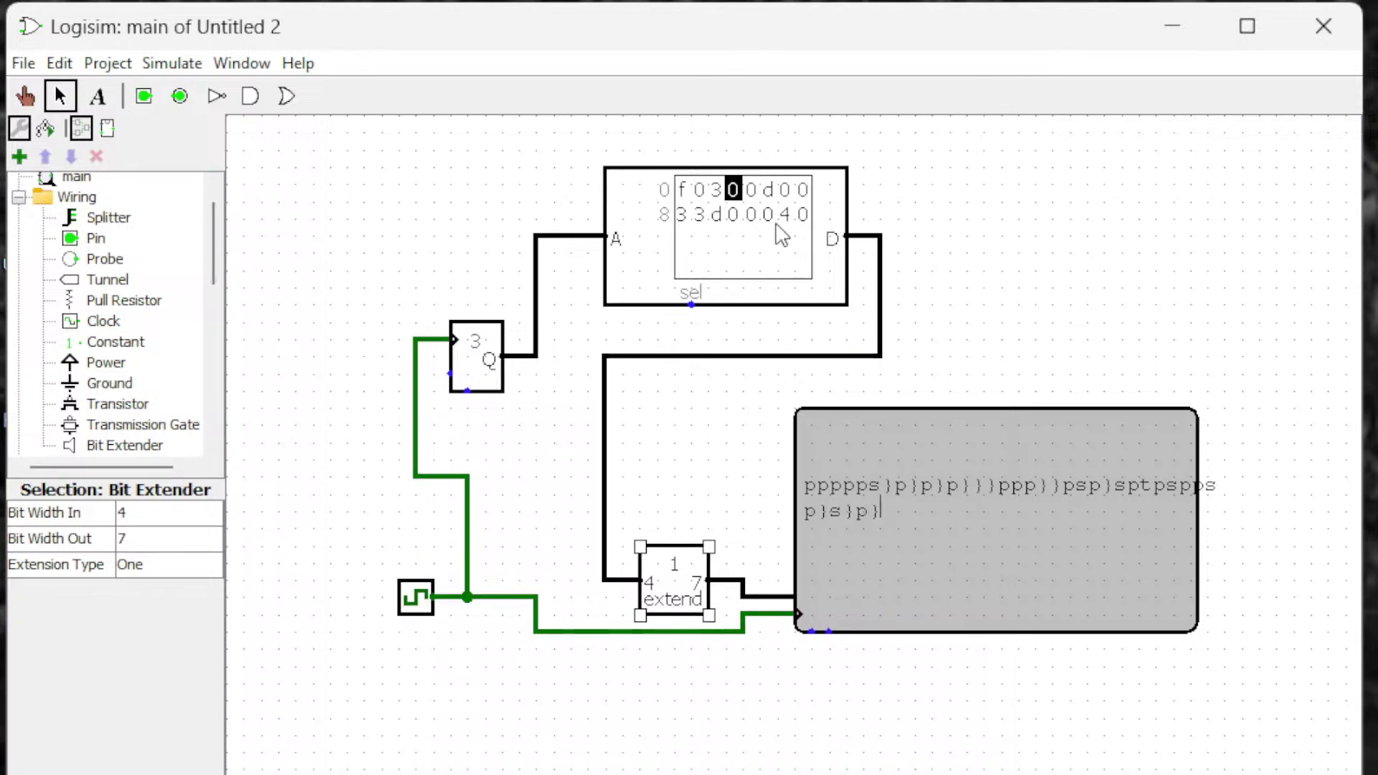
Set the ROM's address and data bit widths to 8.
click(702, 255)
click(146, 515)
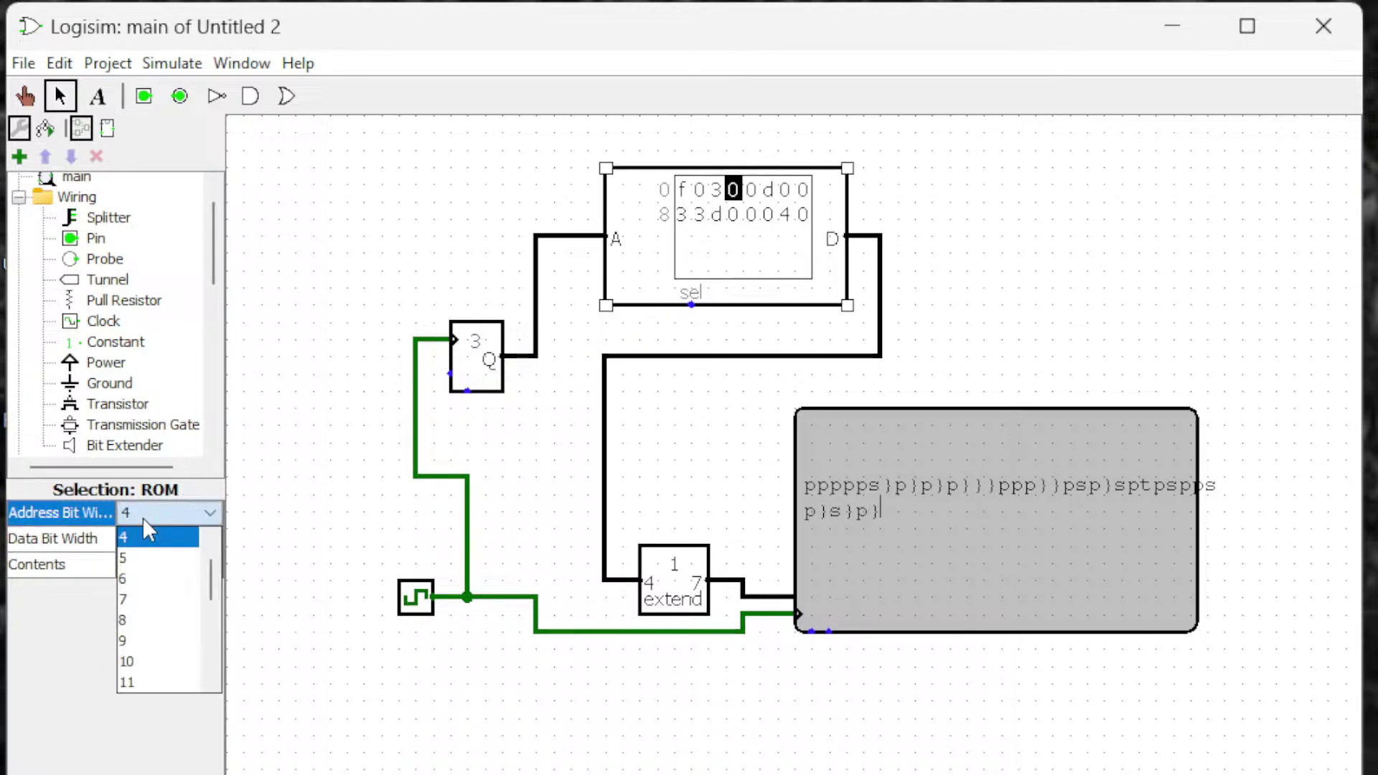
click(162, 628)
click(136, 540)
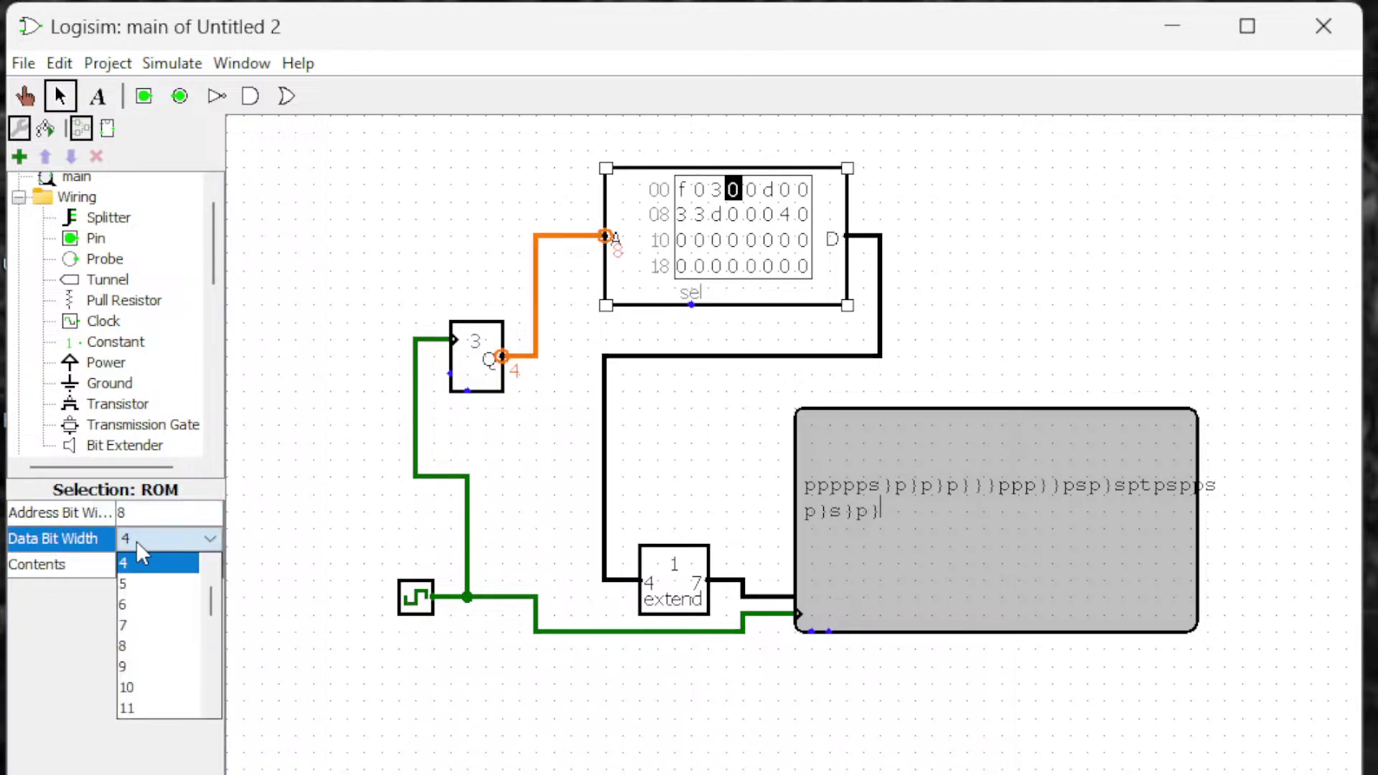
click(150, 646)
click(372, 626)
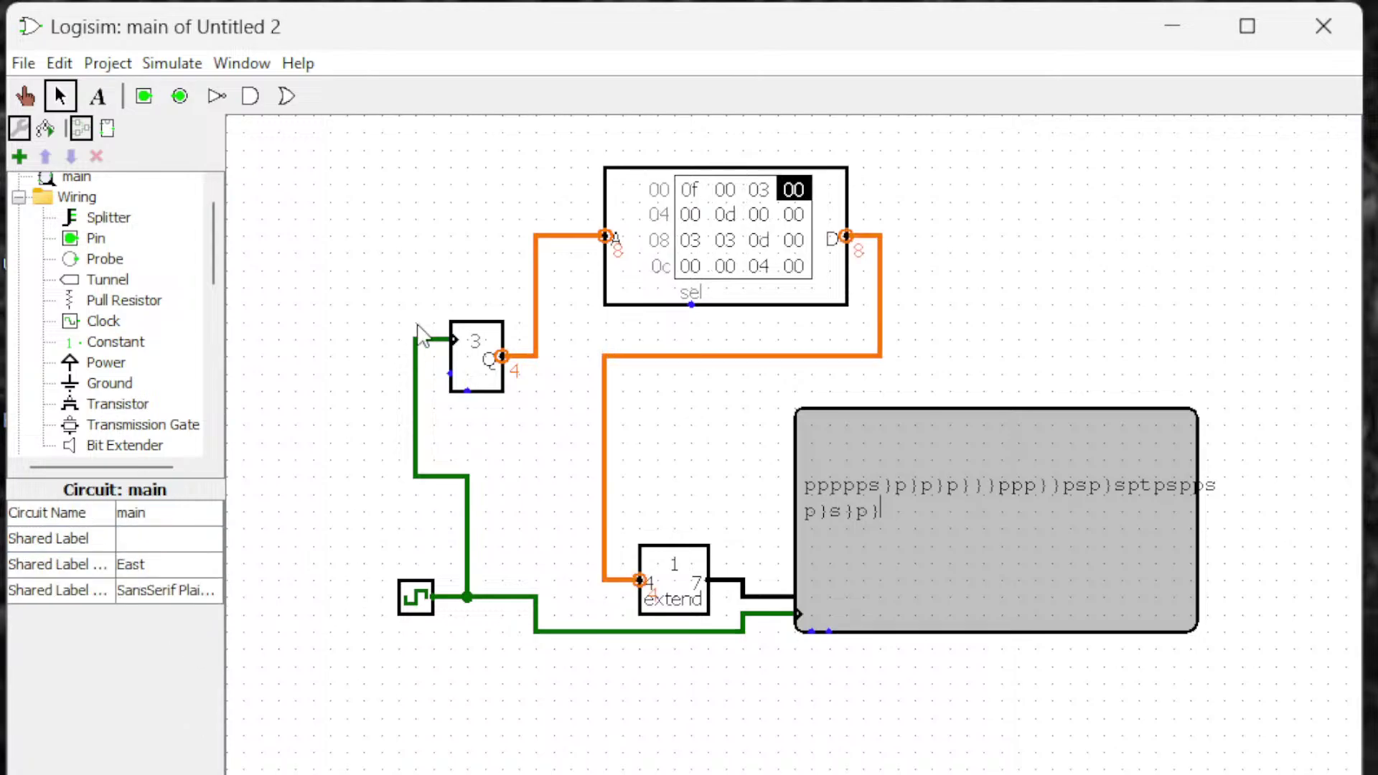
Set the random generator to 8 data bits.
click(479, 362)
click(144, 530)
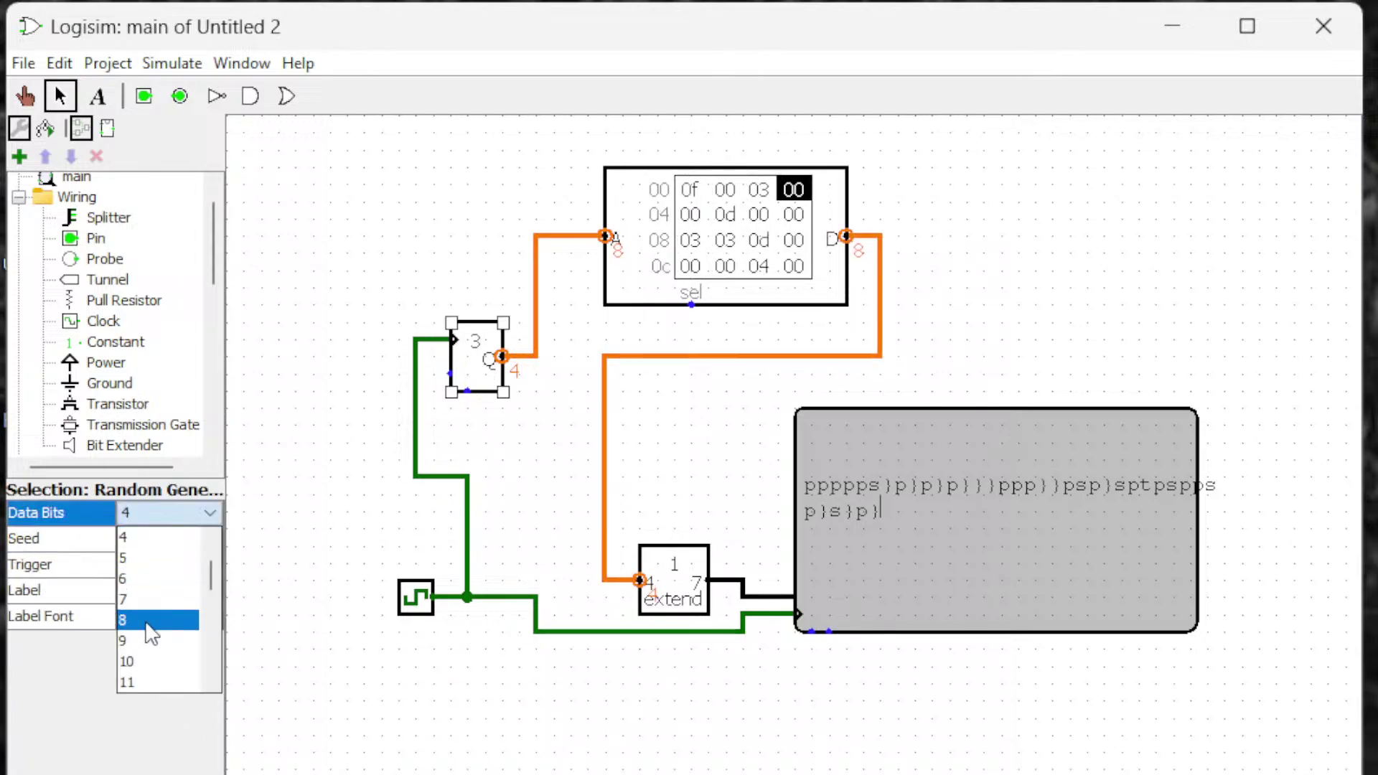
click(150, 623)
click(611, 421)
Set the bit extender's input width to 8 bits.
click(751, 233)
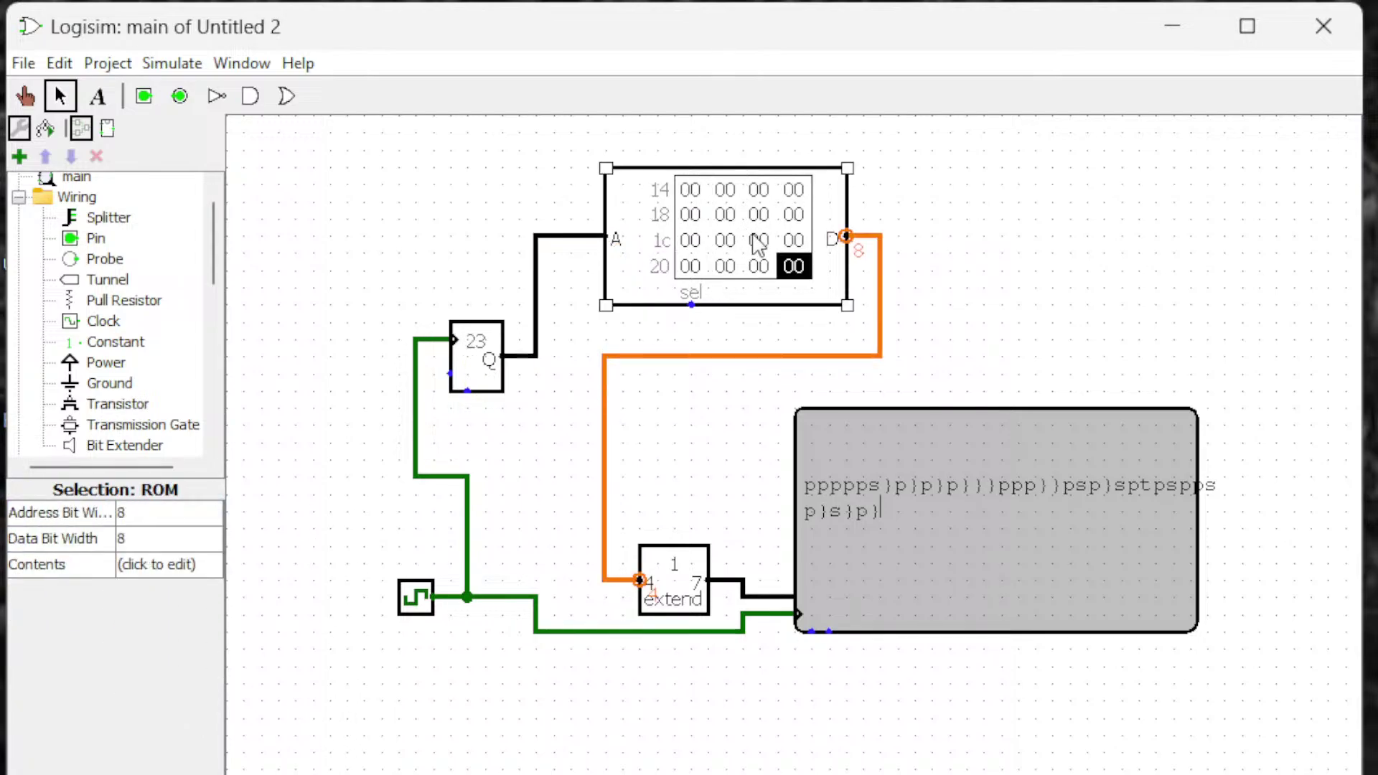
click(675, 614)
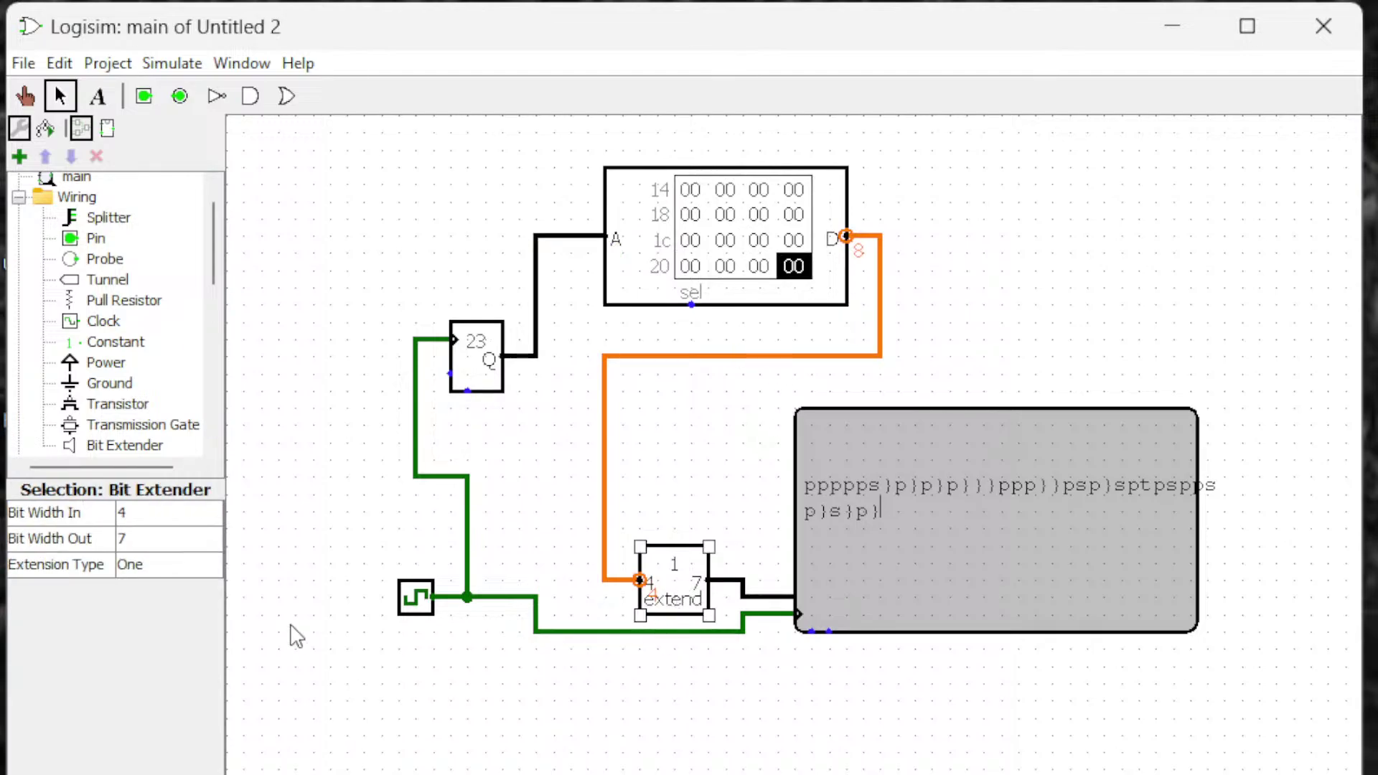
click(141, 526)
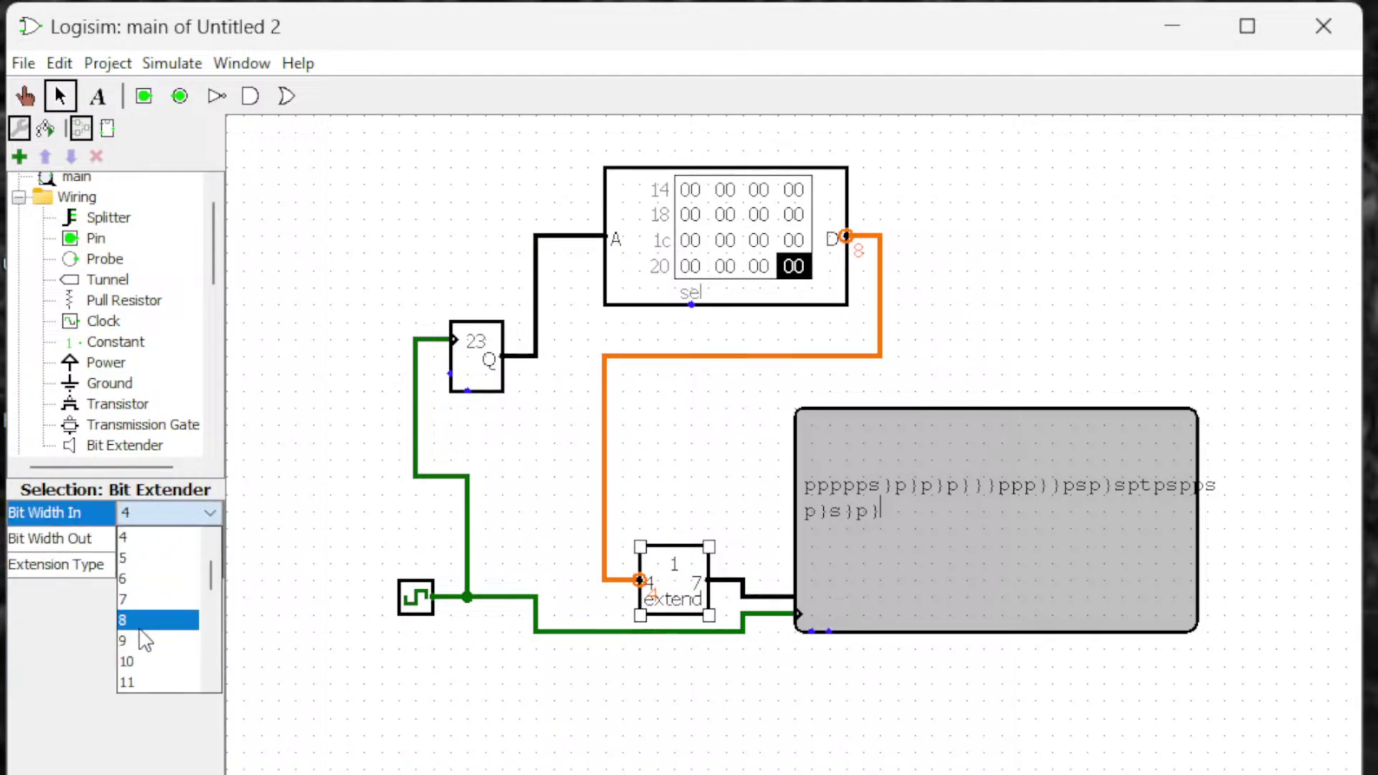
click(143, 623)
click(696, 481)
click(730, 285)
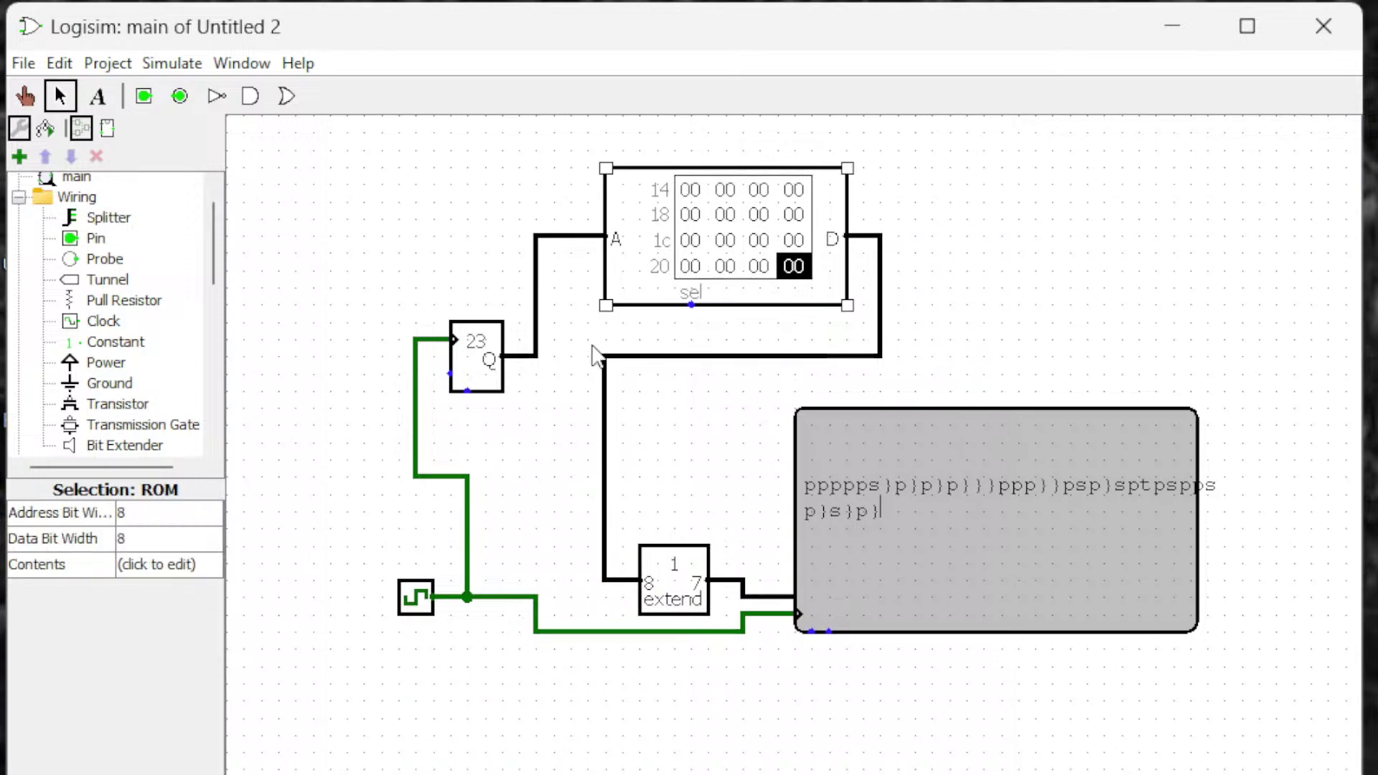
Reopen the ROM's hex contents editor at its normal window size.
click(181, 570)
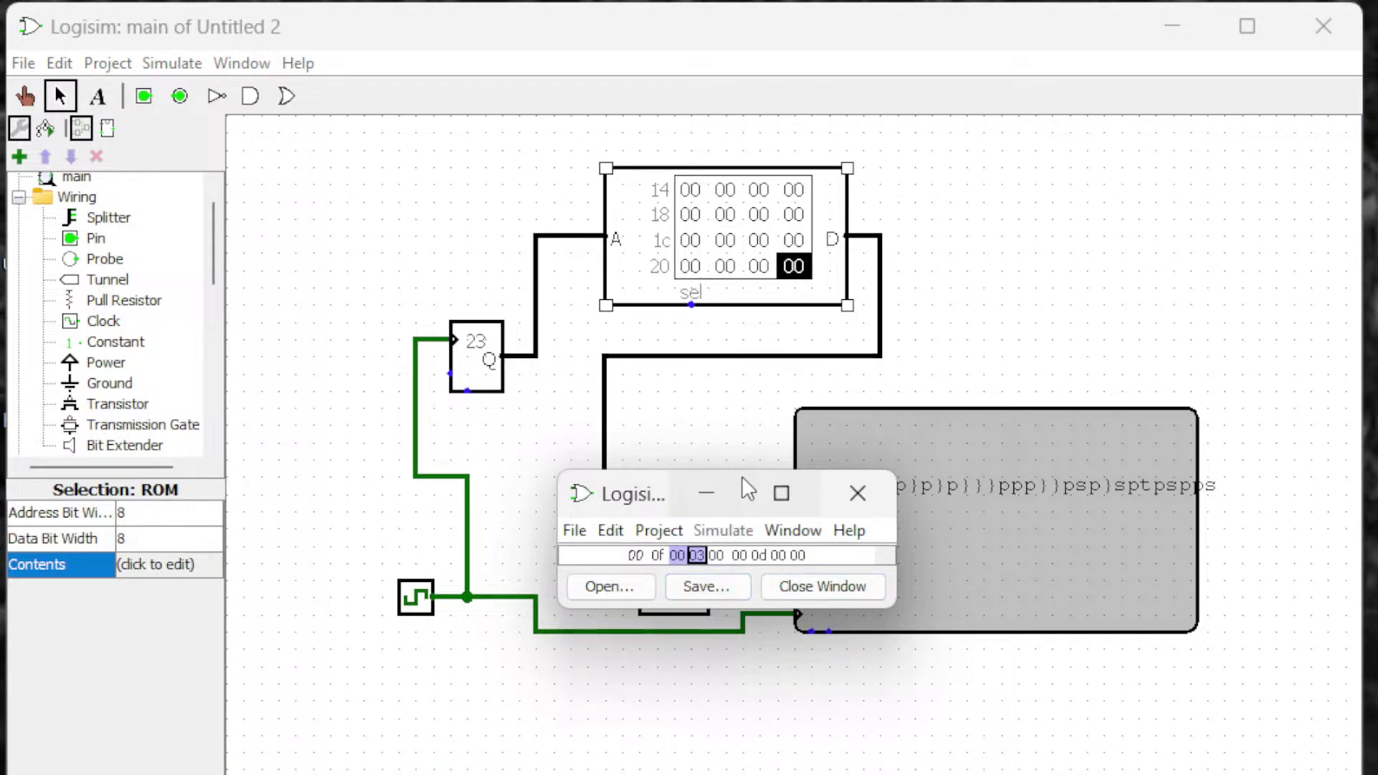
click(780, 493)
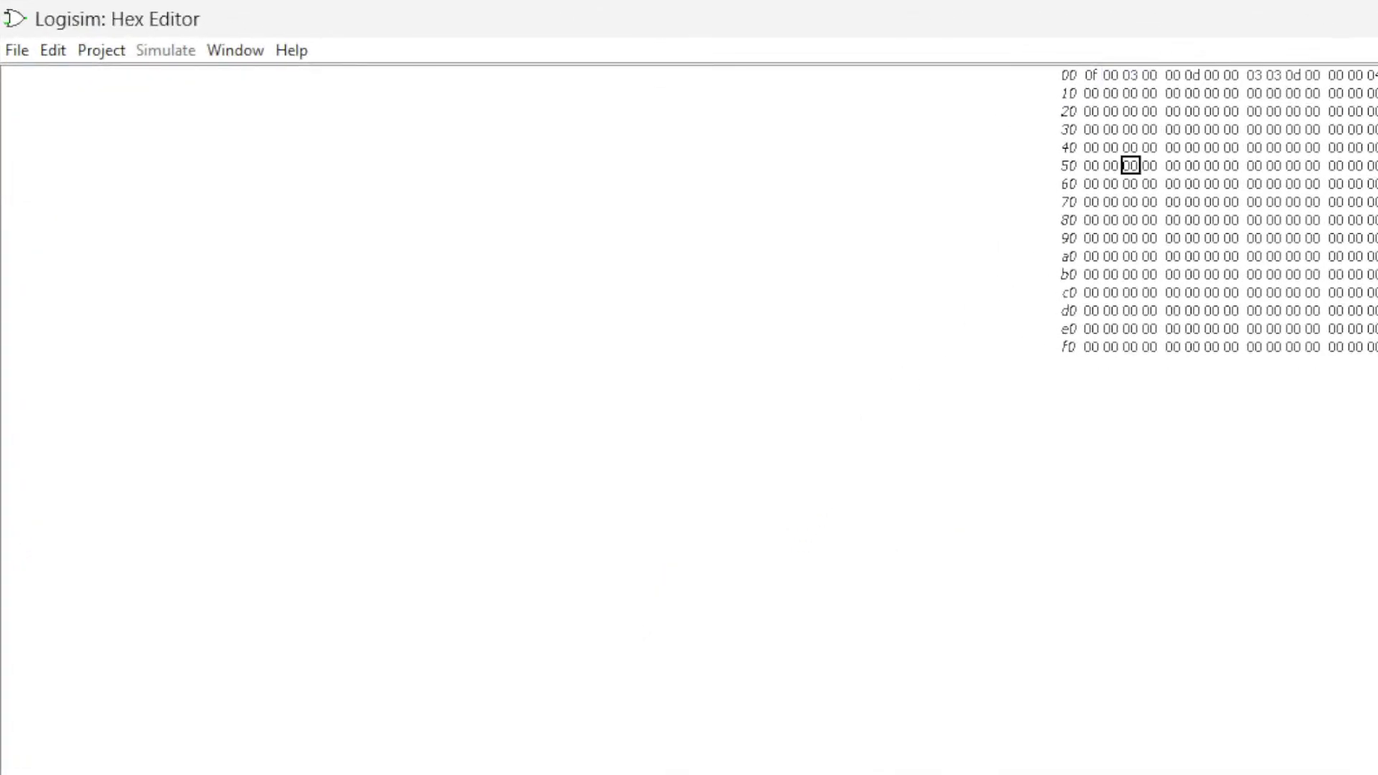
key(super+Down)
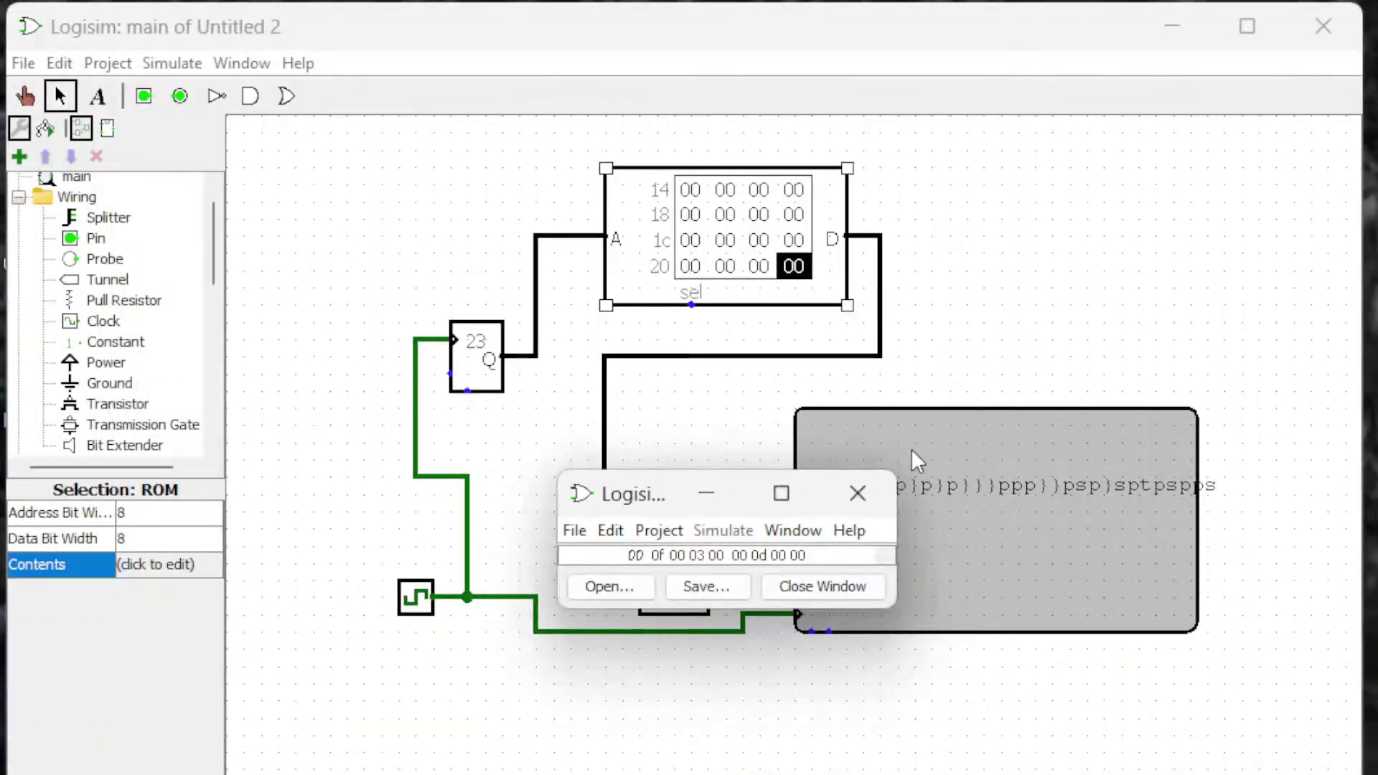
click(733, 469)
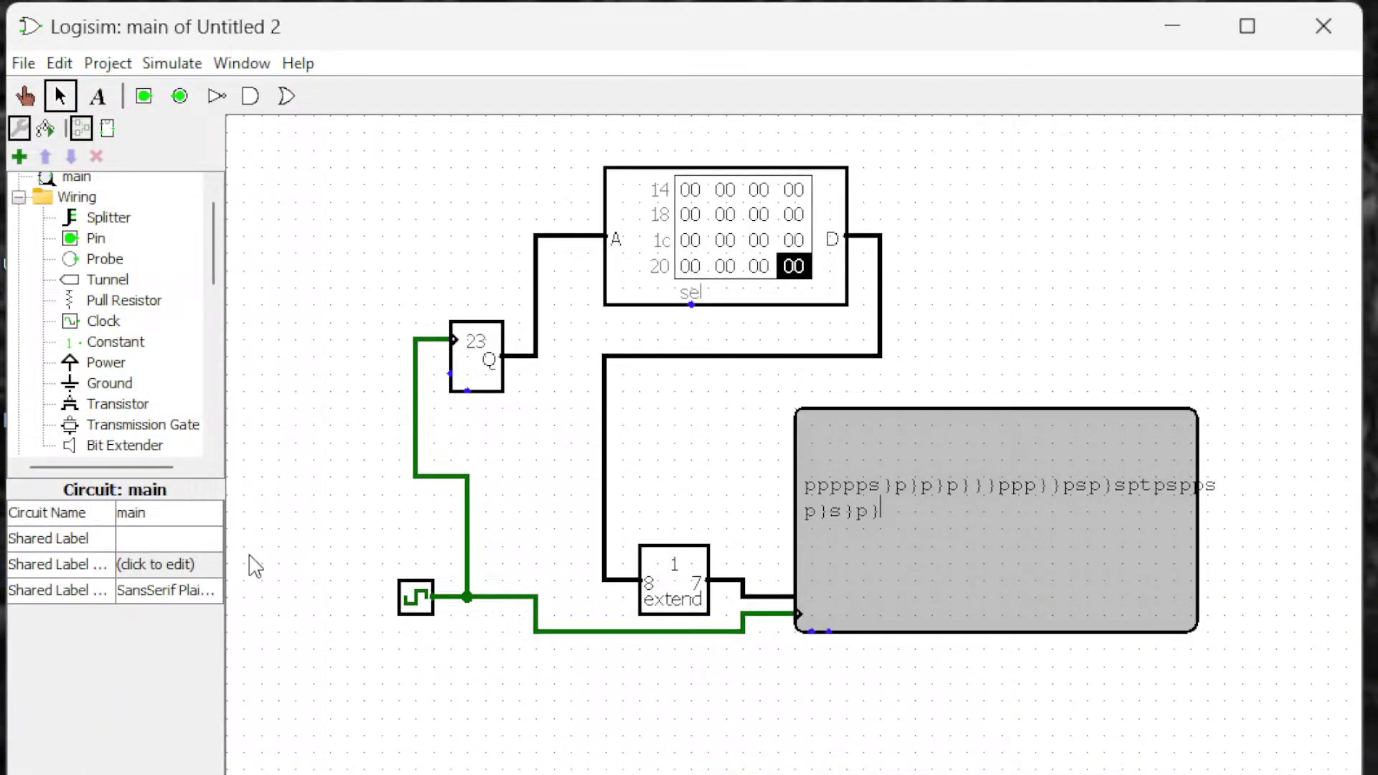
click(717, 258)
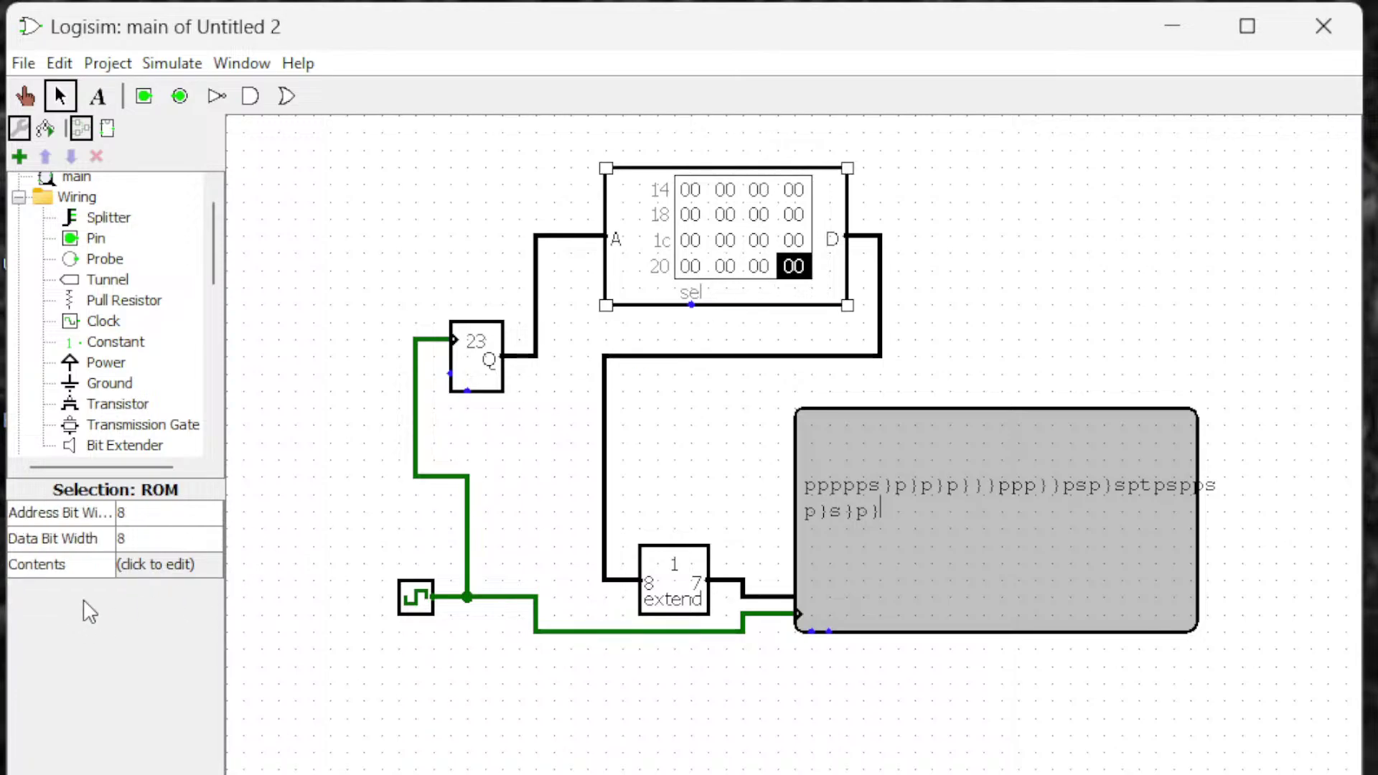
click(140, 567)
click(191, 563)
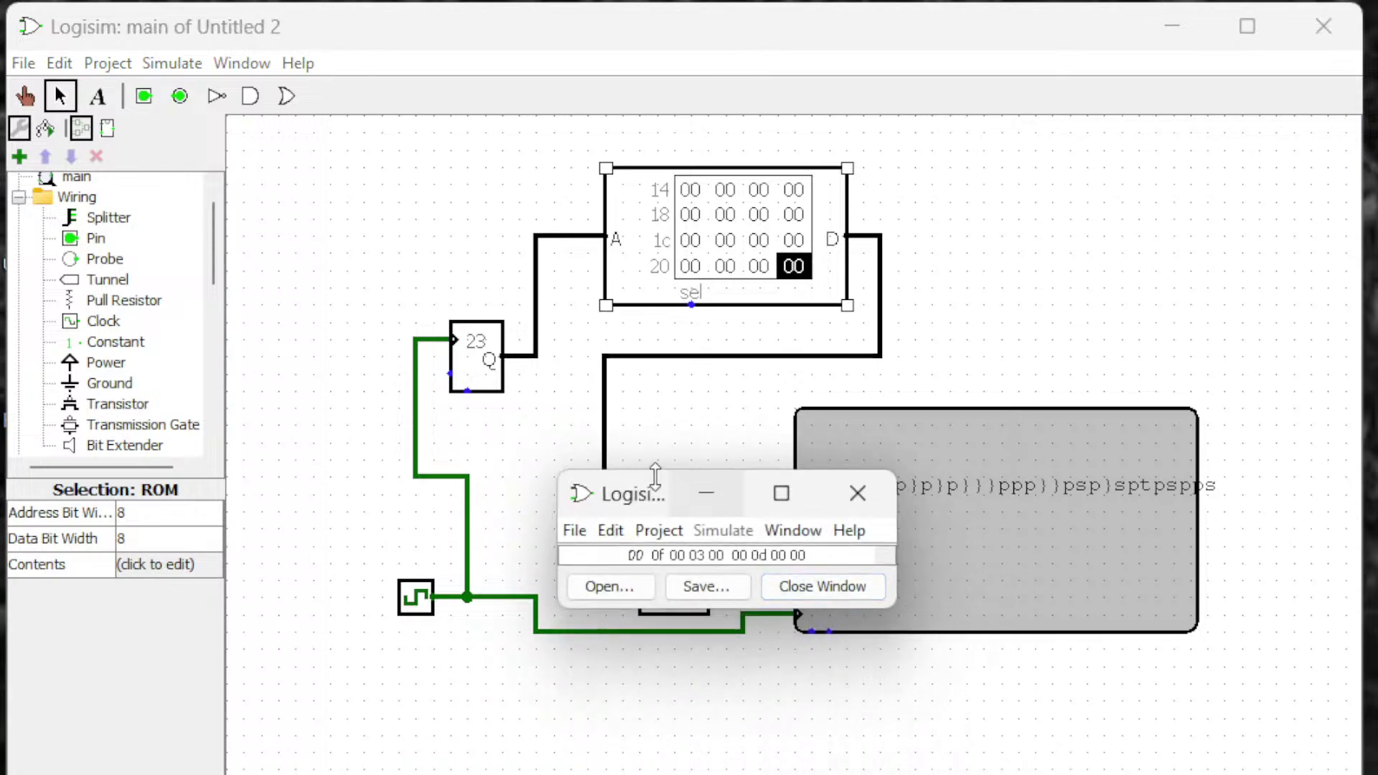
Enlarge the ROM editor and write af, fa, ba, fa and d into bytes in rows 40–60.
drag(650, 471, 632, 130)
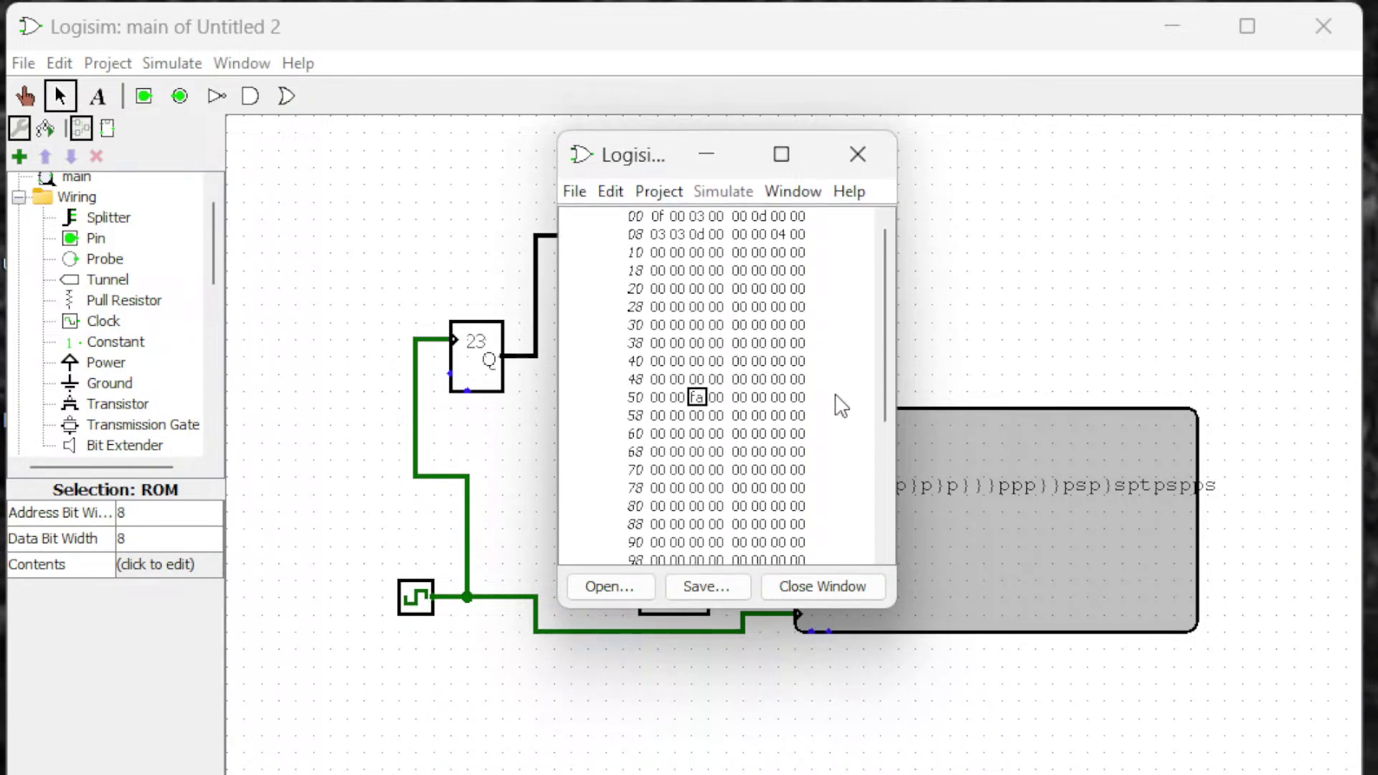
text(f)
click(760, 361)
text(af)
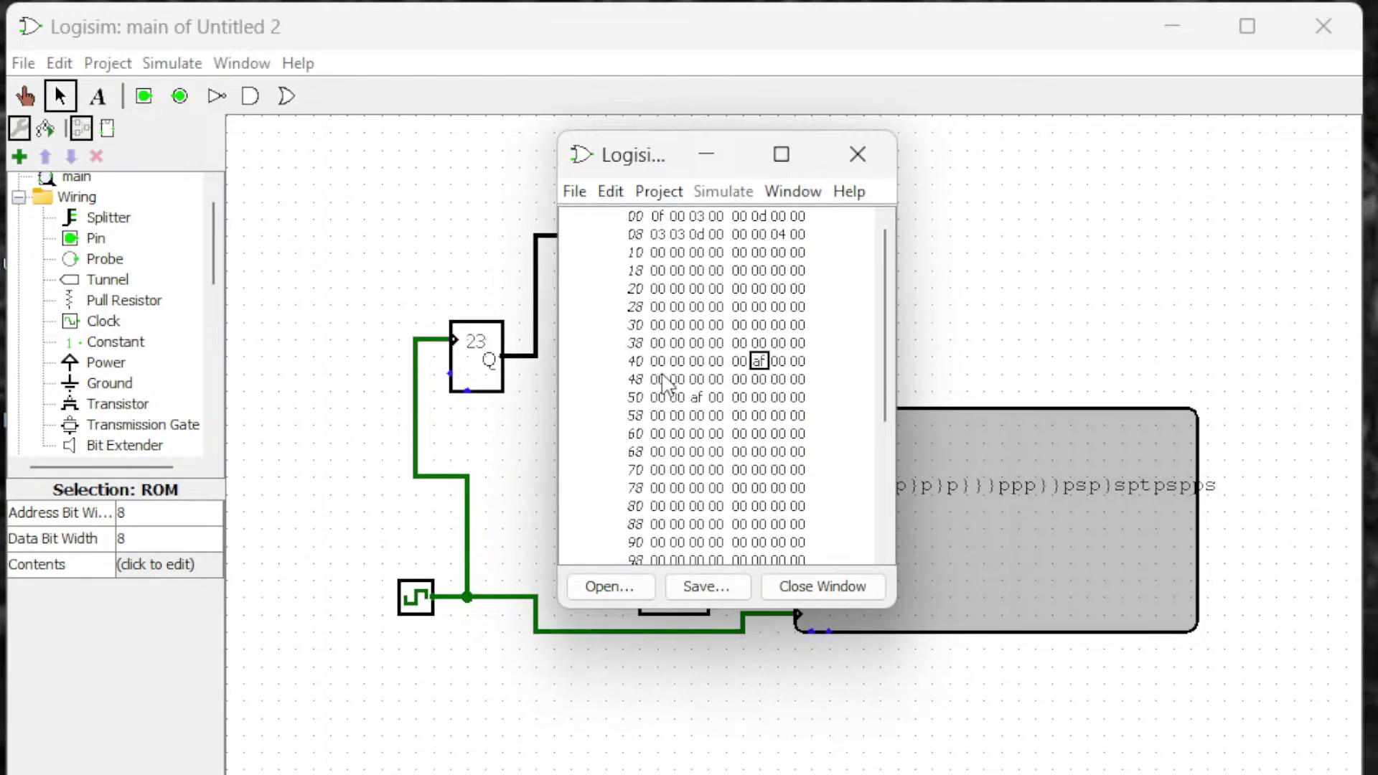
click(656, 379)
text(fa)
click(696, 506)
text(ba)
click(777, 433)
text(fa)
click(714, 360)
text(d)
Overwrite bytes in rows 10, 28, 38 and 68 with a, d, a, d and ab.
click(759, 306)
text(a)
click(759, 252)
text(d)
click(677, 252)
text(a)
click(714, 342)
text(d)
click(739, 451)
text(ab)
Put b, ba and a into rows 88 and 98, and da at the end of row 88.
click(676, 524)
text(b)
click(758, 524)
text(ba)
click(696, 559)
text(a)
click(758, 538)
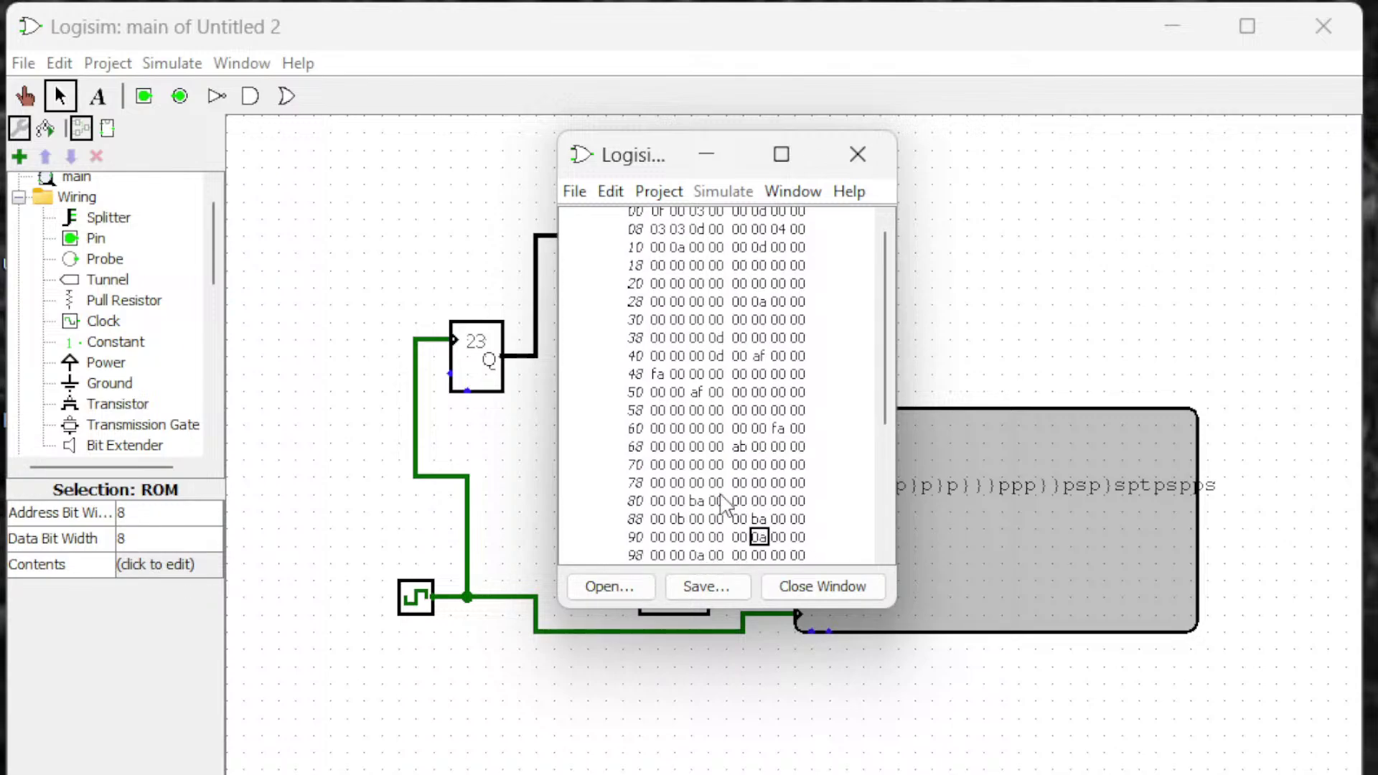
click(797, 520)
text(da)
Further down the ROM, enter da, a and d into bytes in rows 80 through b8.
scroll(876, 467, down, 4)
drag(758, 509, 795, 554)
text(da)
scroll(884, 501, down, 1)
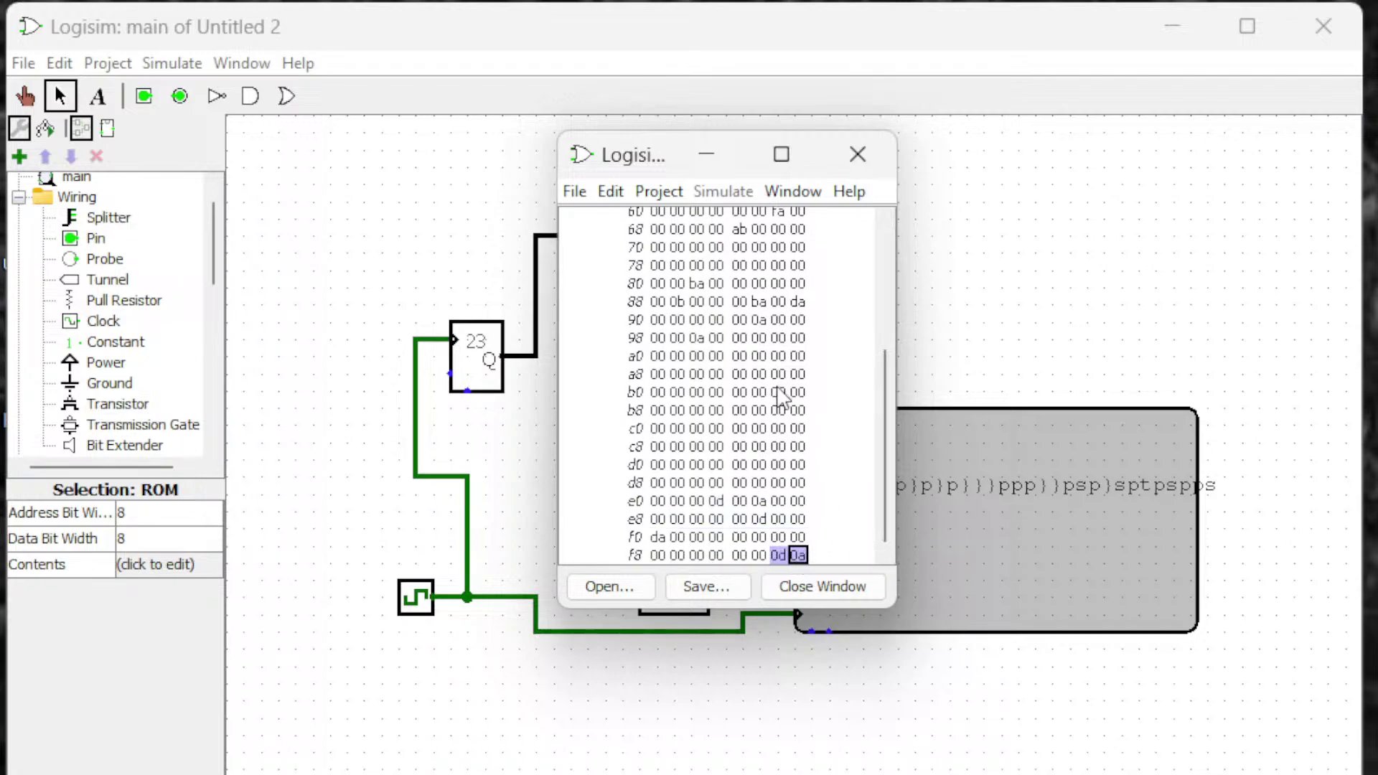
click(740, 410)
text(a)
click(740, 337)
text(d)
click(777, 284)
text(a)
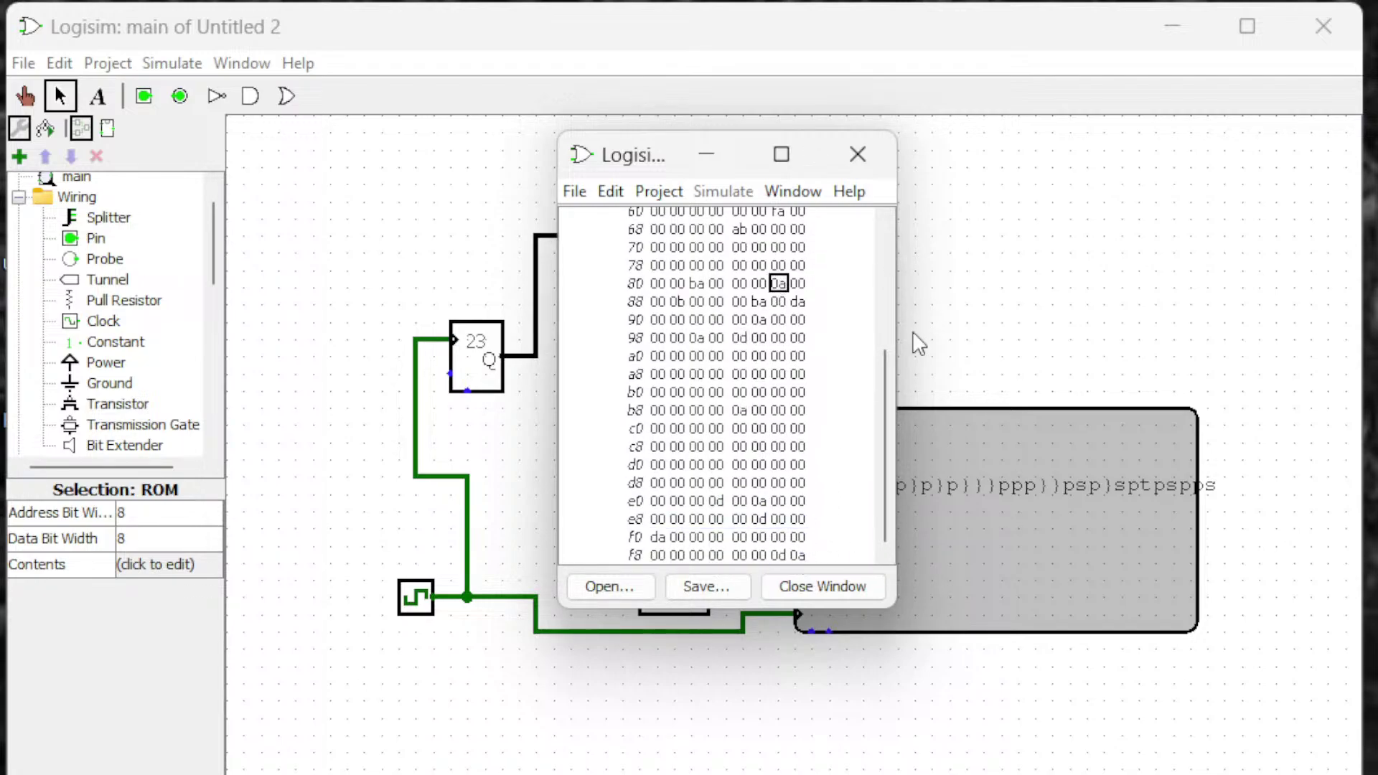
Back at the top, set two row-08 bytes to da and a row-10 byte to ad.
drag(885, 359, 885, 239)
click(758, 234)
text(da)
click(658, 234)
text(da)
click(778, 252)
text(ad)
Overwrite bytes in rows 28, 40 and 50 with da, d and ad.
click(777, 307)
text(da)
click(716, 361)
text(d)
click(778, 397)
text(ad)
drag(778, 397, 790, 416)
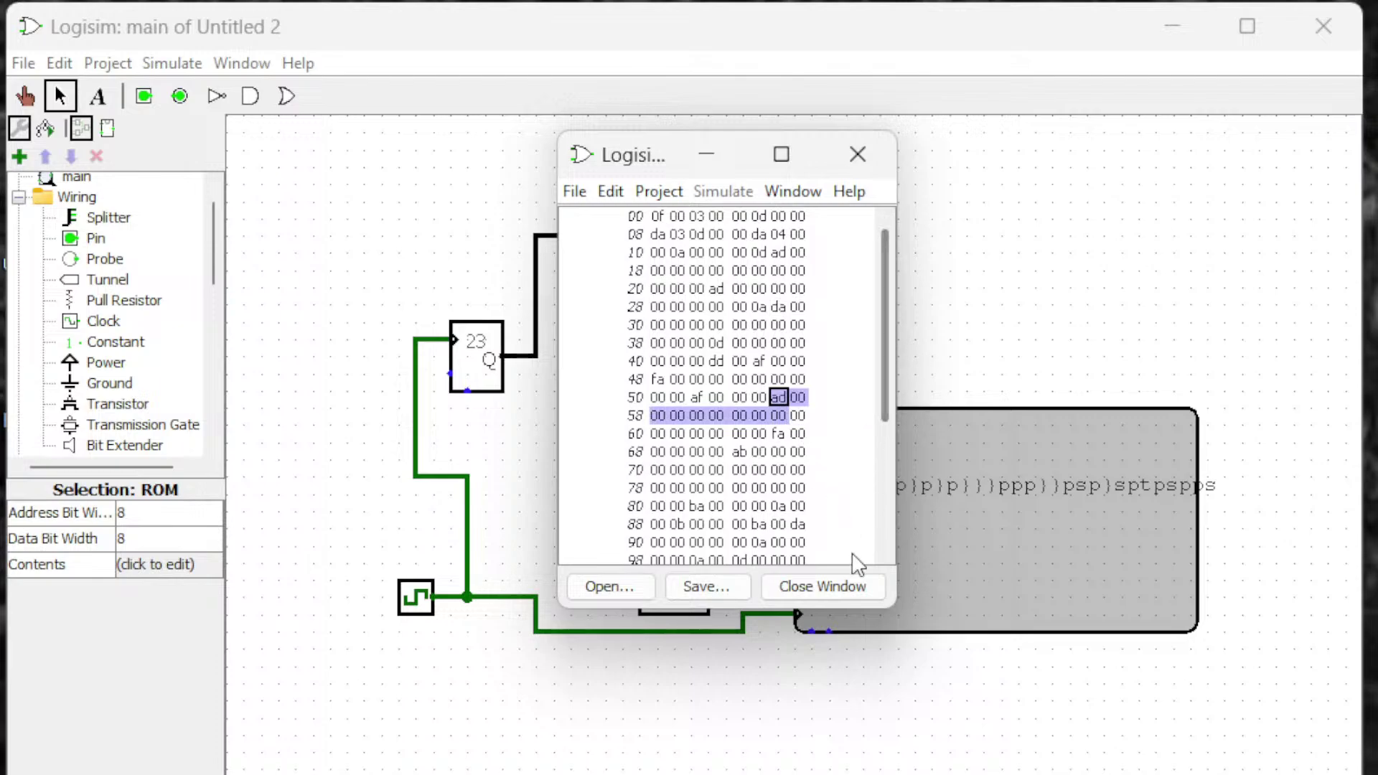
Close the ROM contents editor so the TTY prints characters from the new byte values.
click(820, 588)
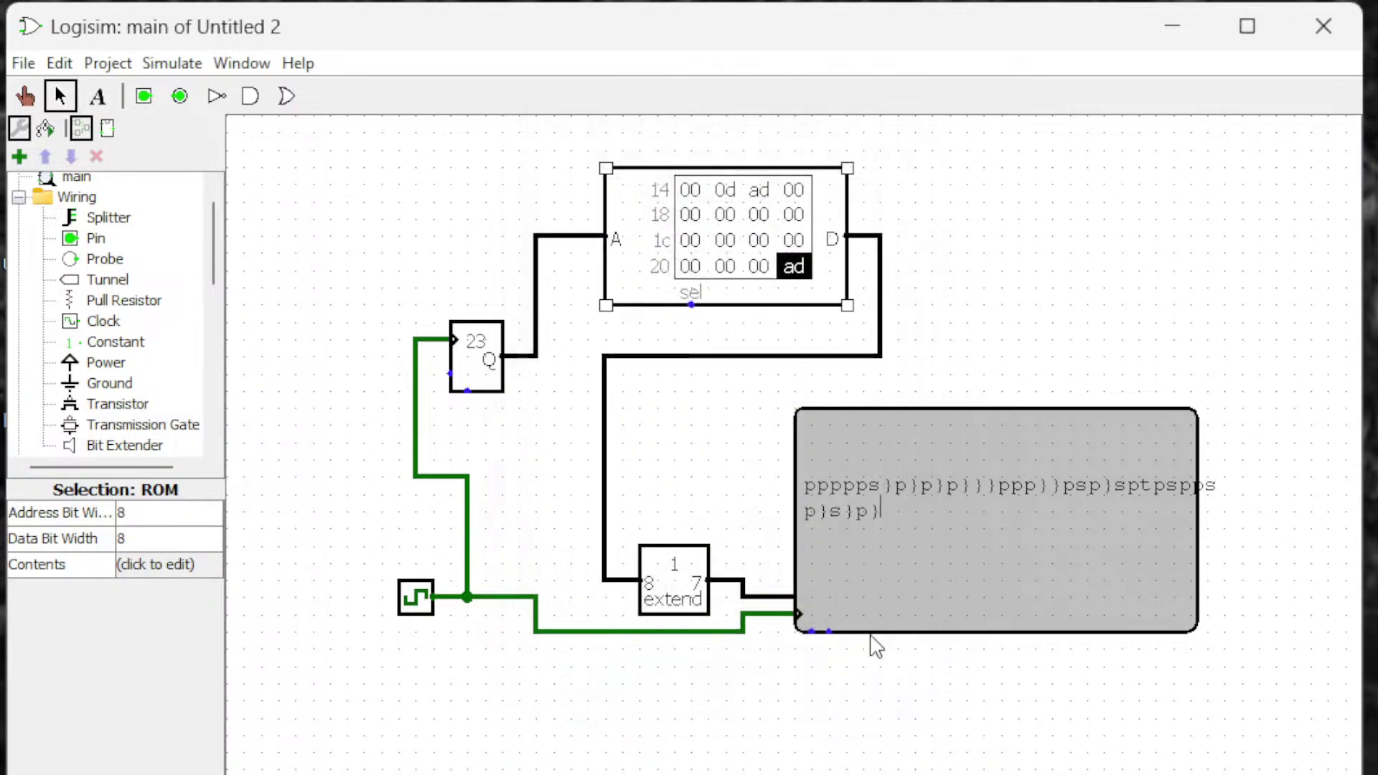